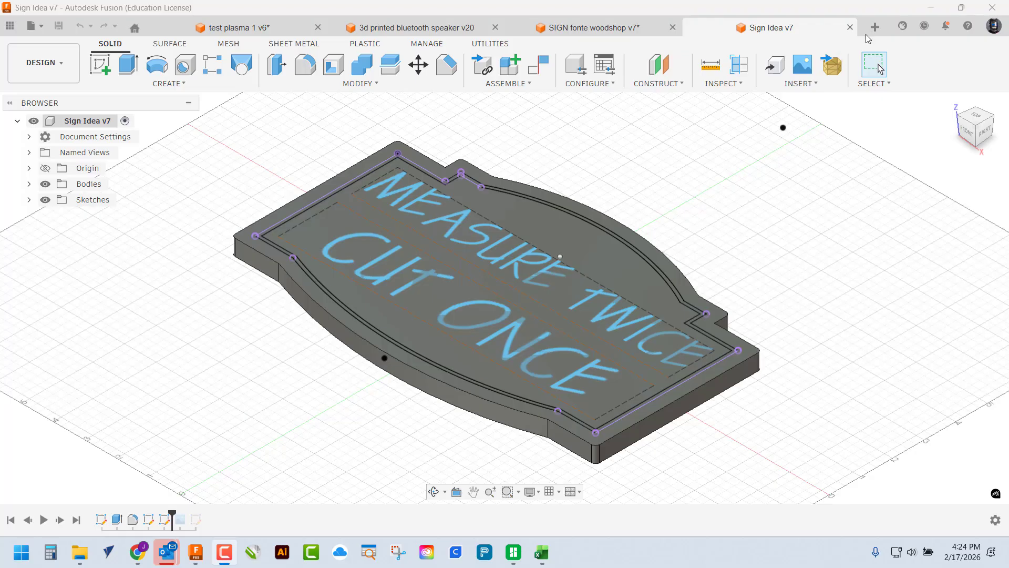
Start a new design from the + tab to bring up the design-type choices
click(875, 28)
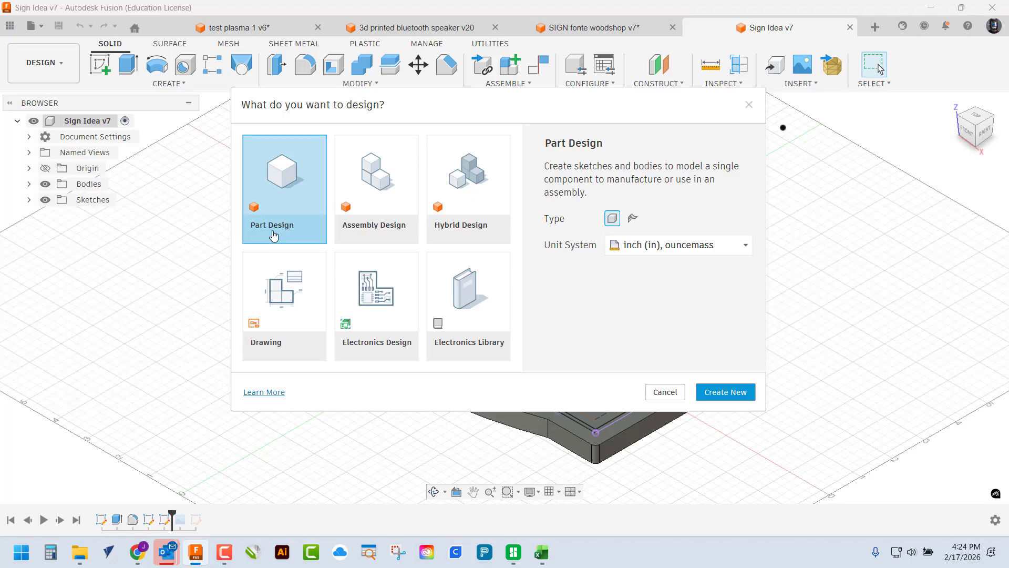
Create a new inch Part Design and start a sketch on the top XY plane
click(726, 395)
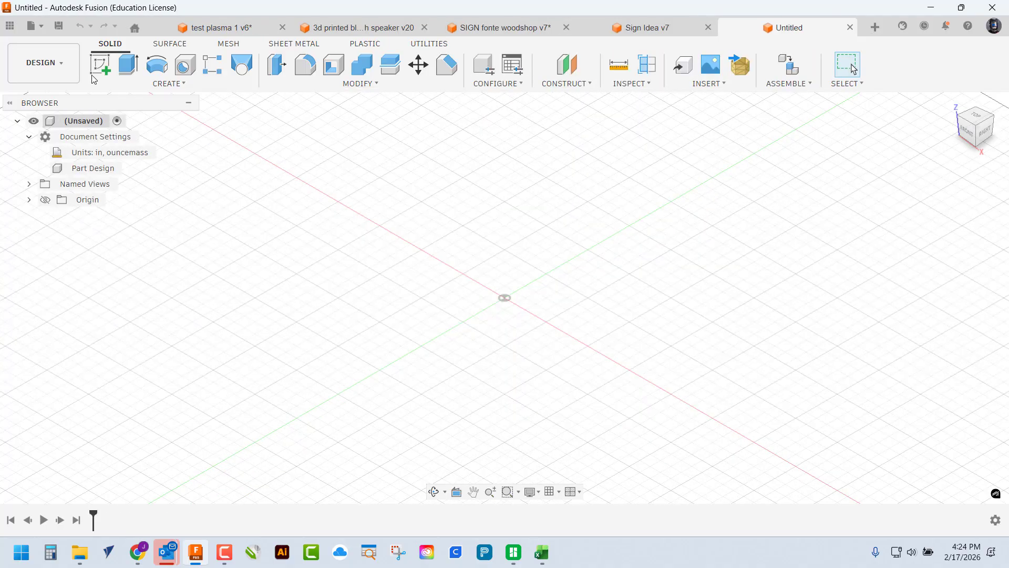
click(106, 59)
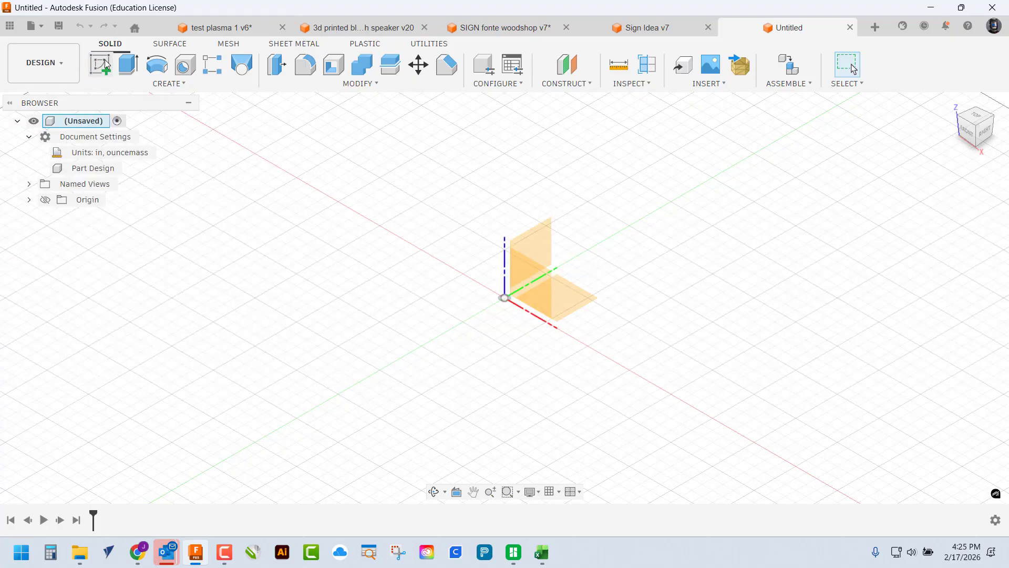
click(976, 120)
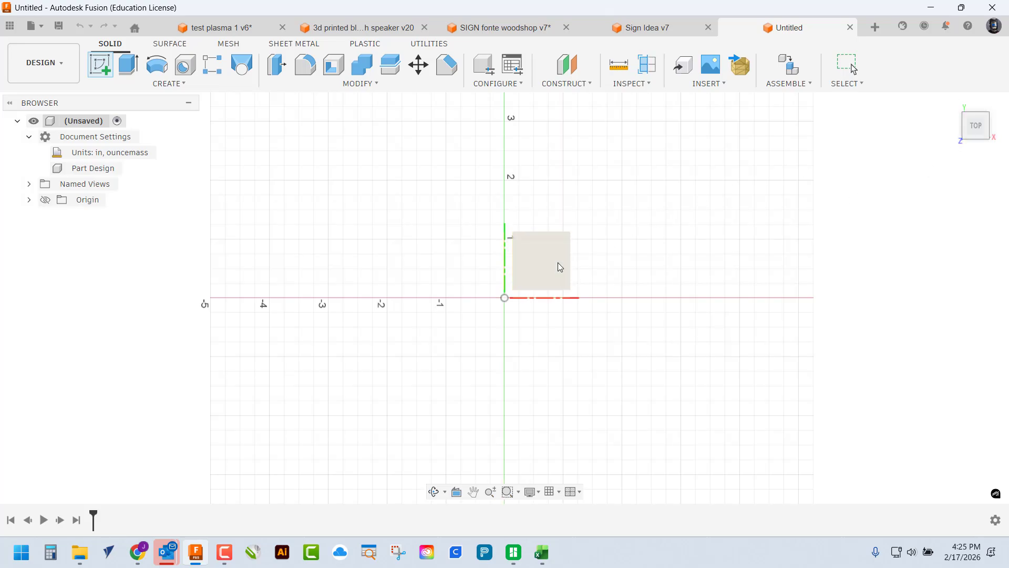
click(544, 274)
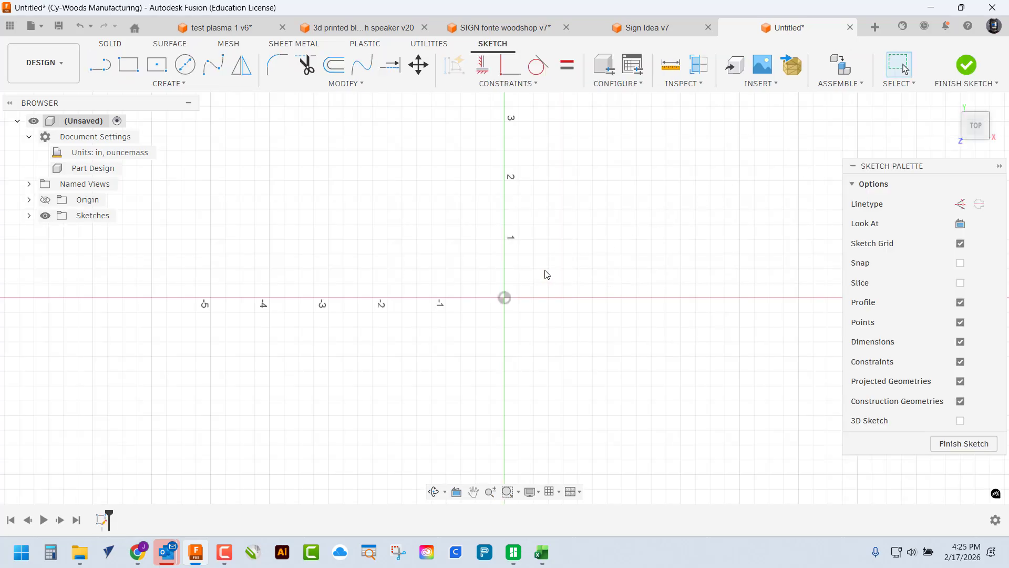
Draw an 11.5 by 7.5 in construction center rectangle on the sketch origin
mouse_move(553, 275)
middle_down()
mouse_move(484, 268)
mouse_move(503, 269)
middle_up()
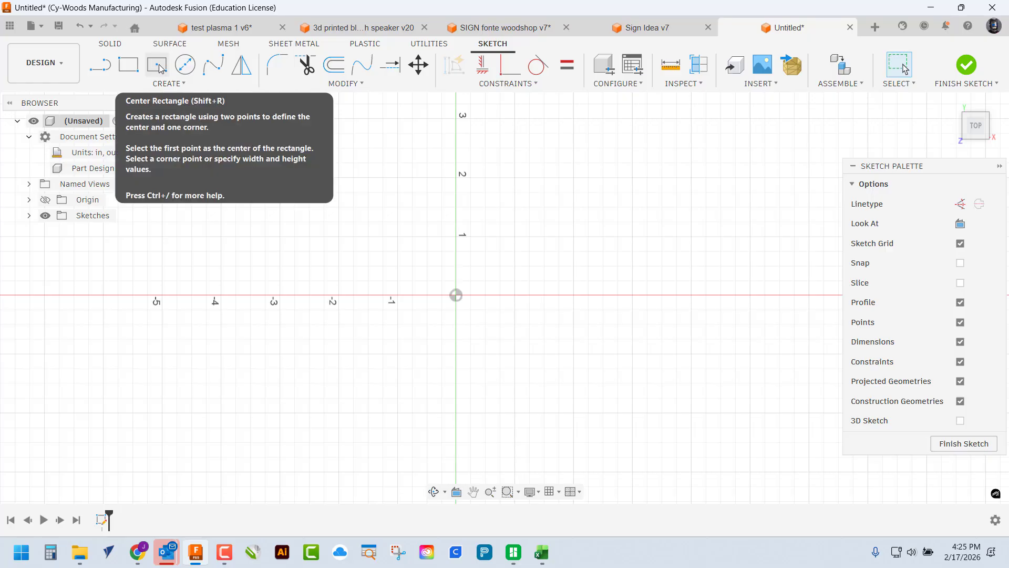
click(167, 84)
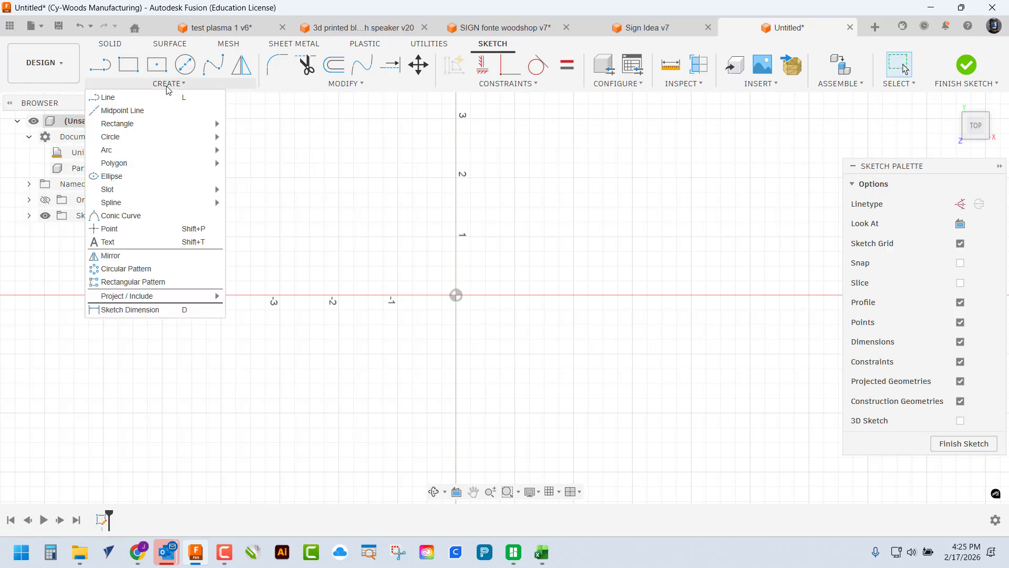
mouse_move(128, 127)
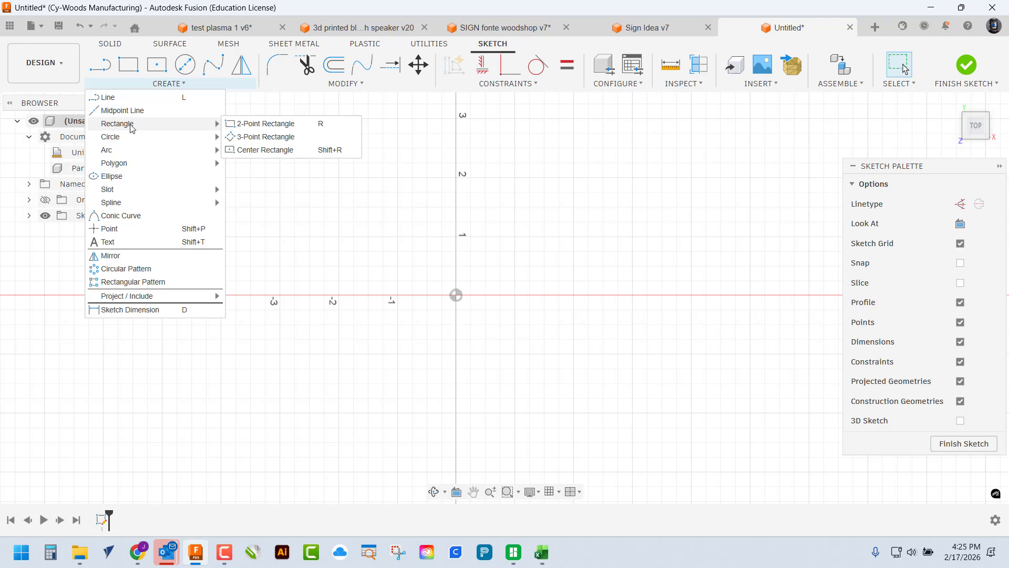
click(265, 151)
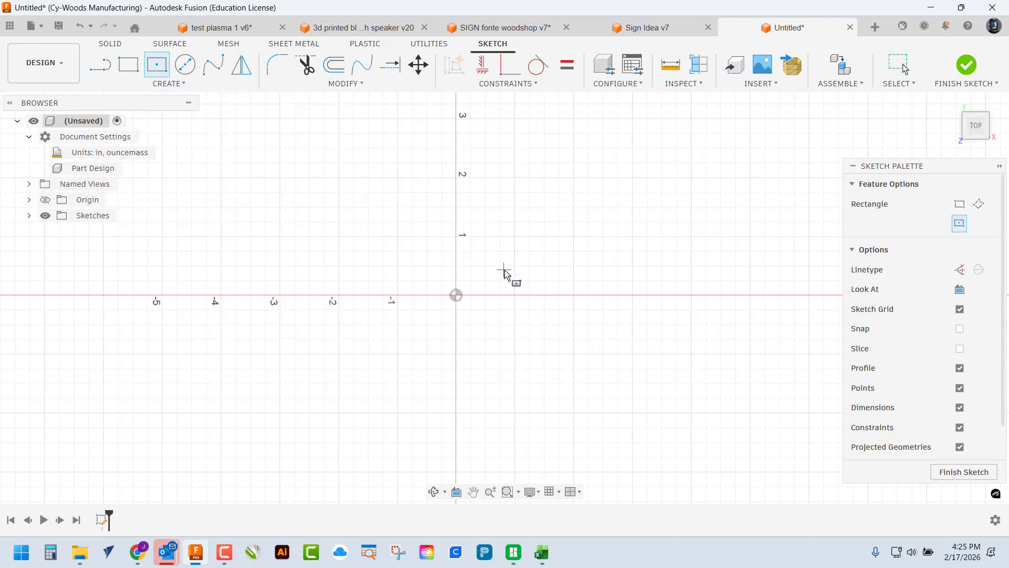
key(x)
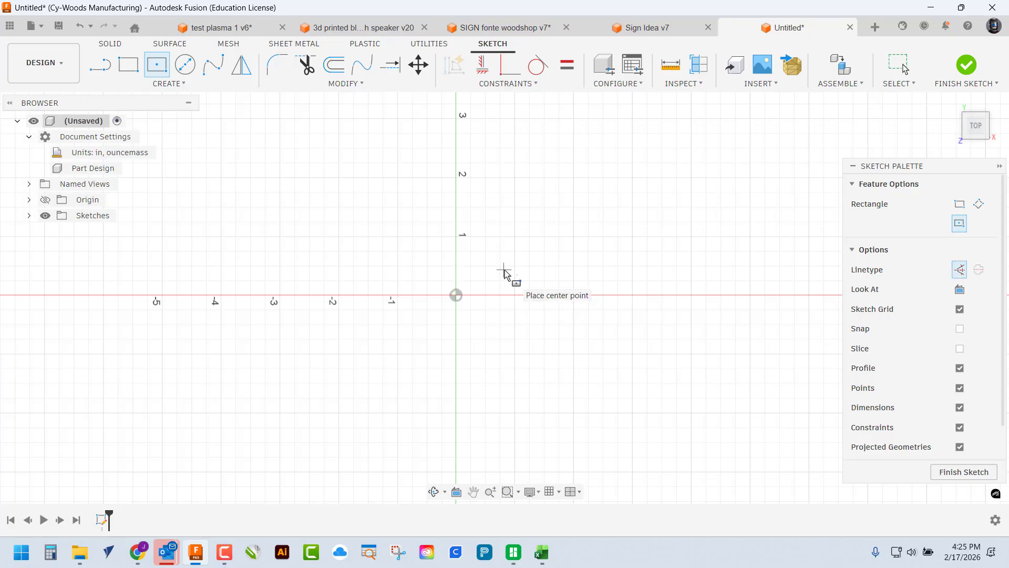
click(455, 295)
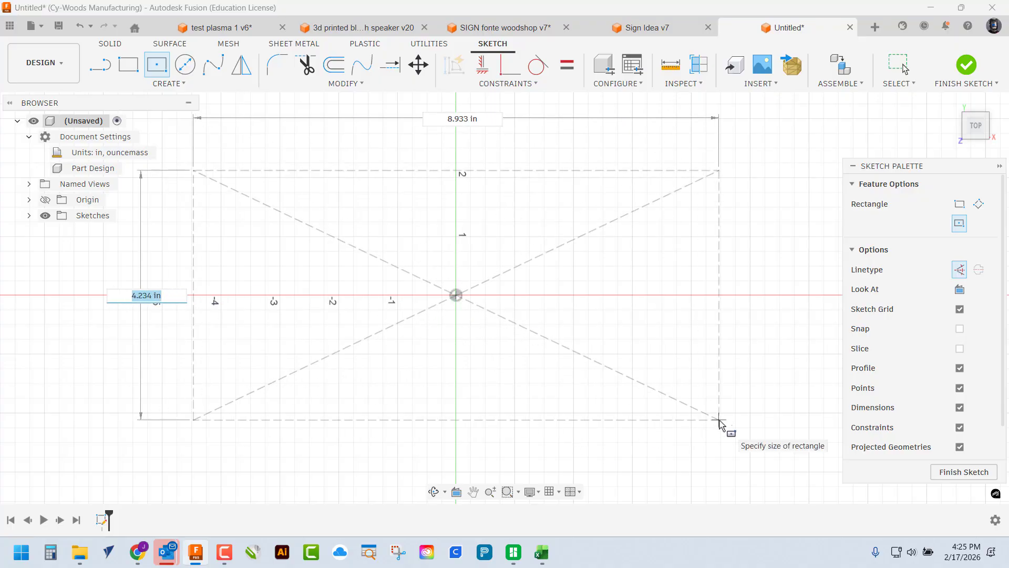
text(7)
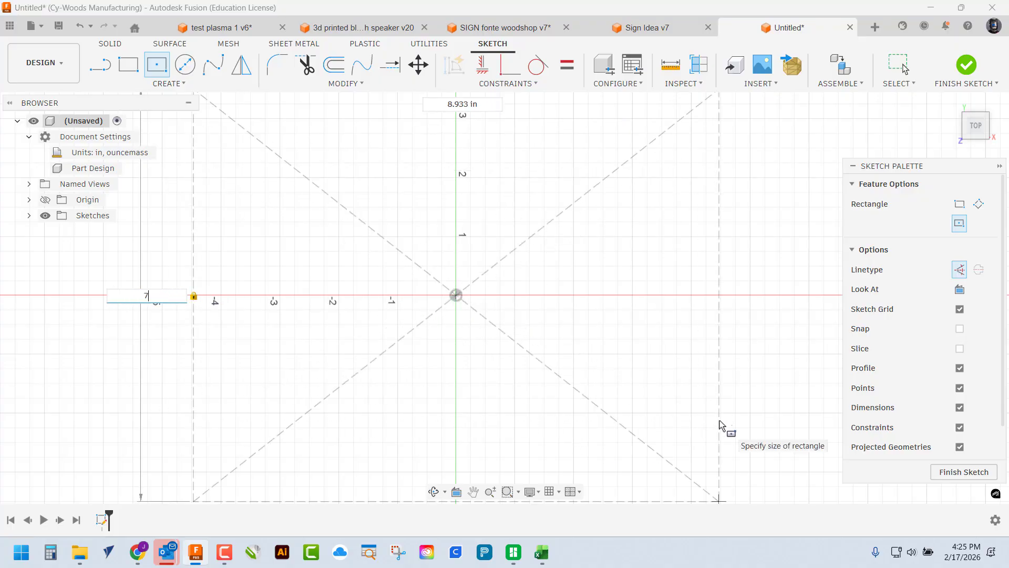
key(Tab)
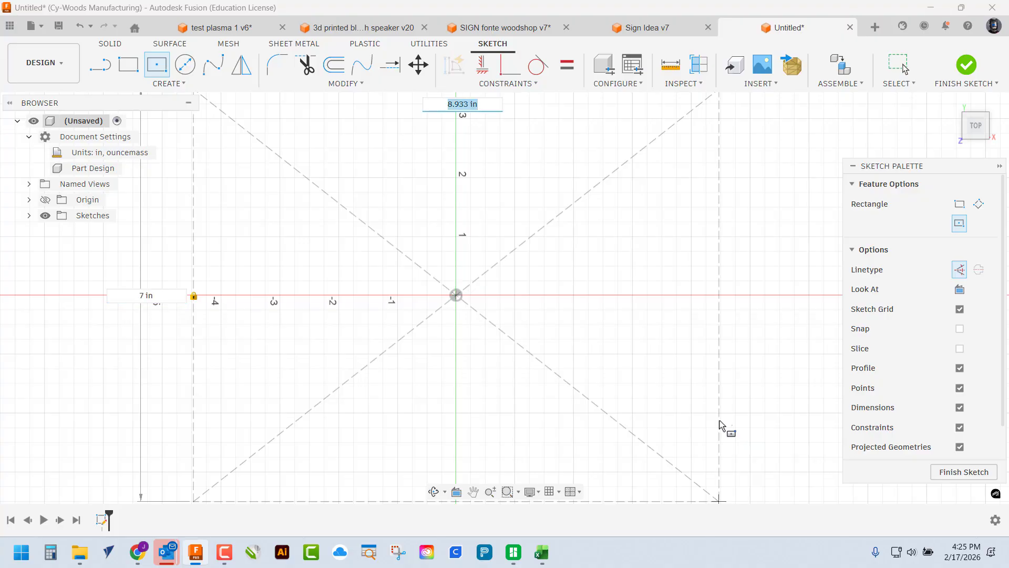
text(11.5)
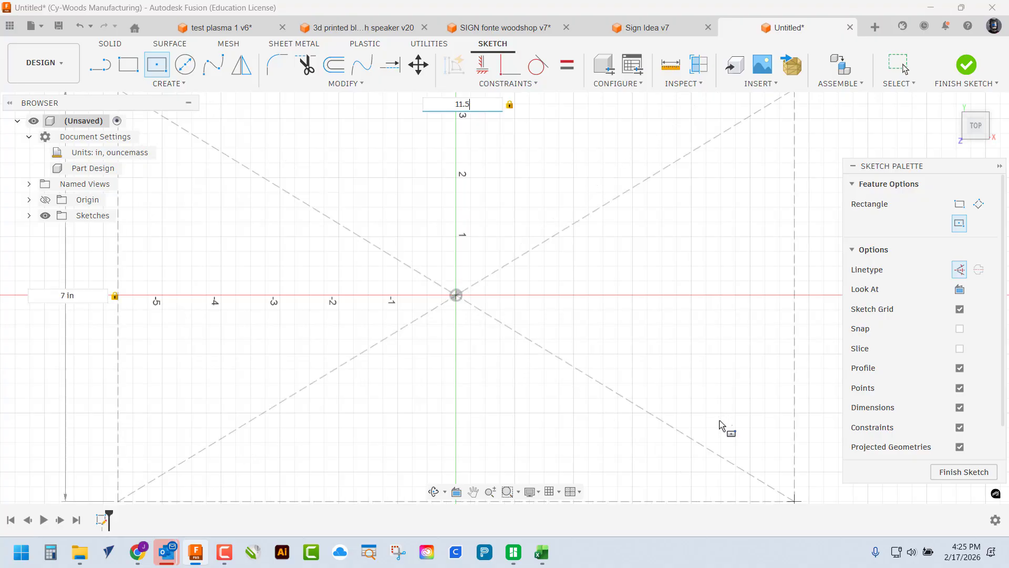
key(Tab)
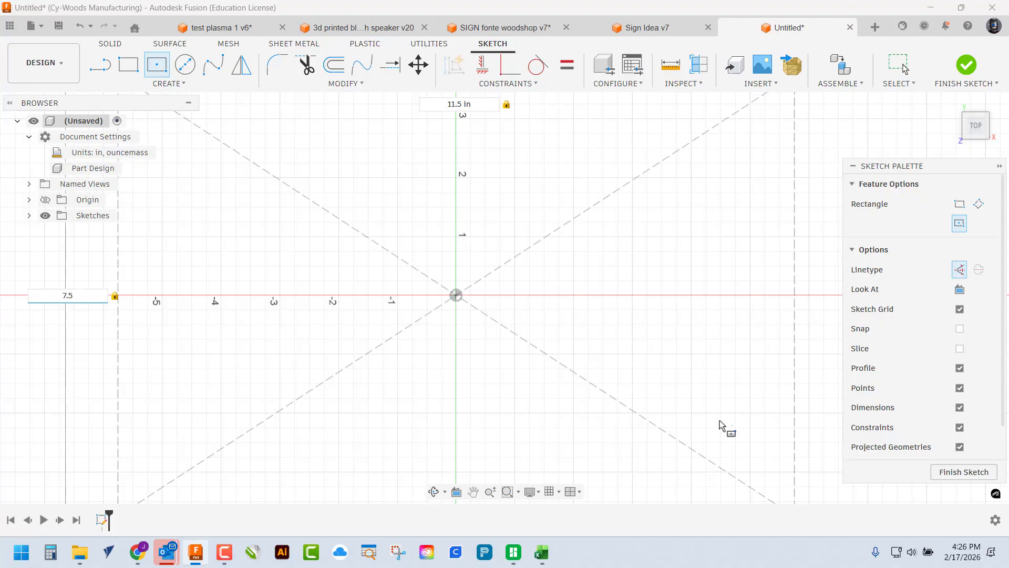
key(Return)
Check the Sign Idea v7 design for reference, then return to the Untitled sketch with 2-Point Rectangle
scroll(663, 408, up, 2)
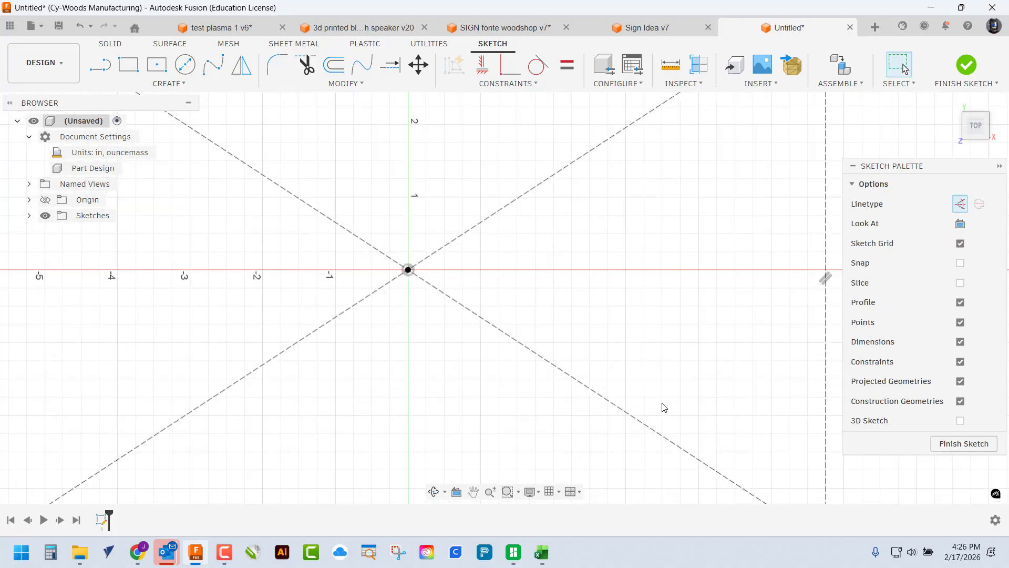
scroll(663, 408, down, 3)
middle_drag(660, 353, 670, 315)
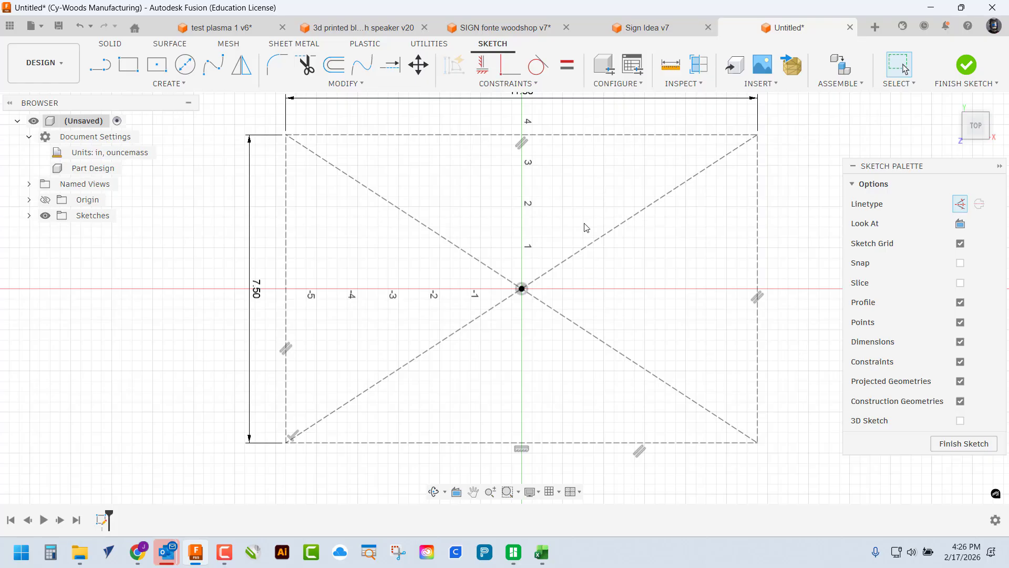
click(653, 33)
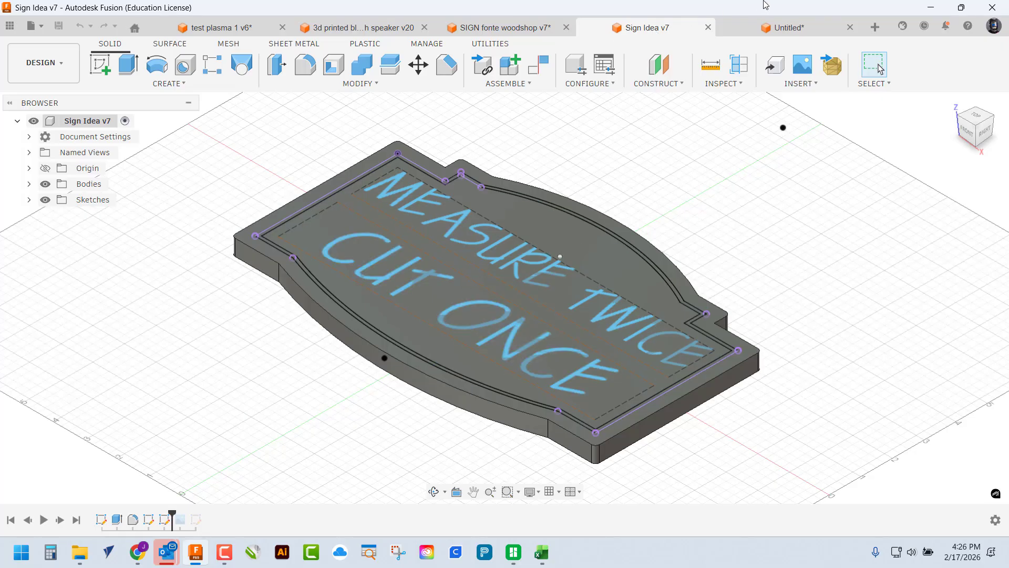
click(805, 29)
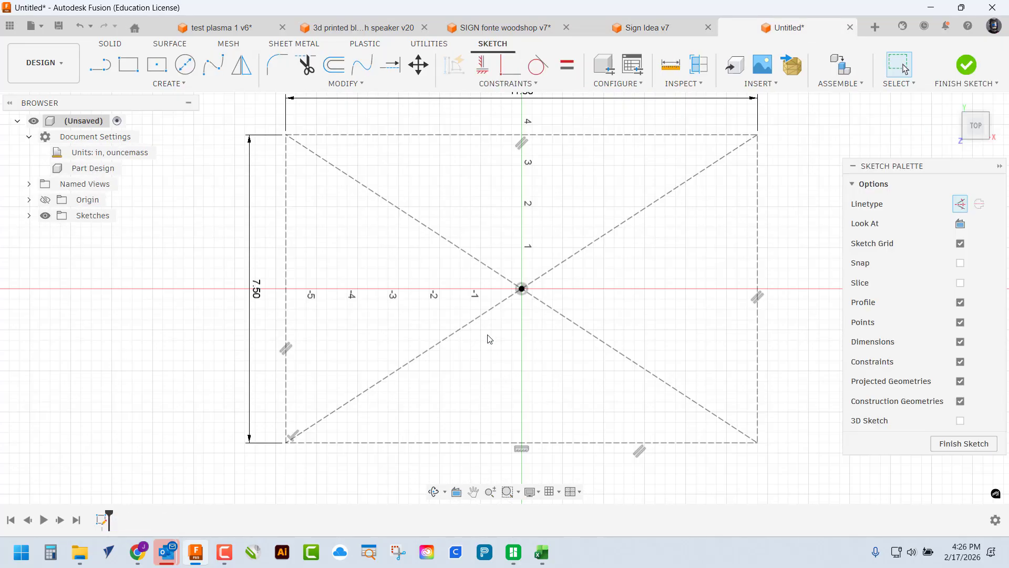
click(127, 65)
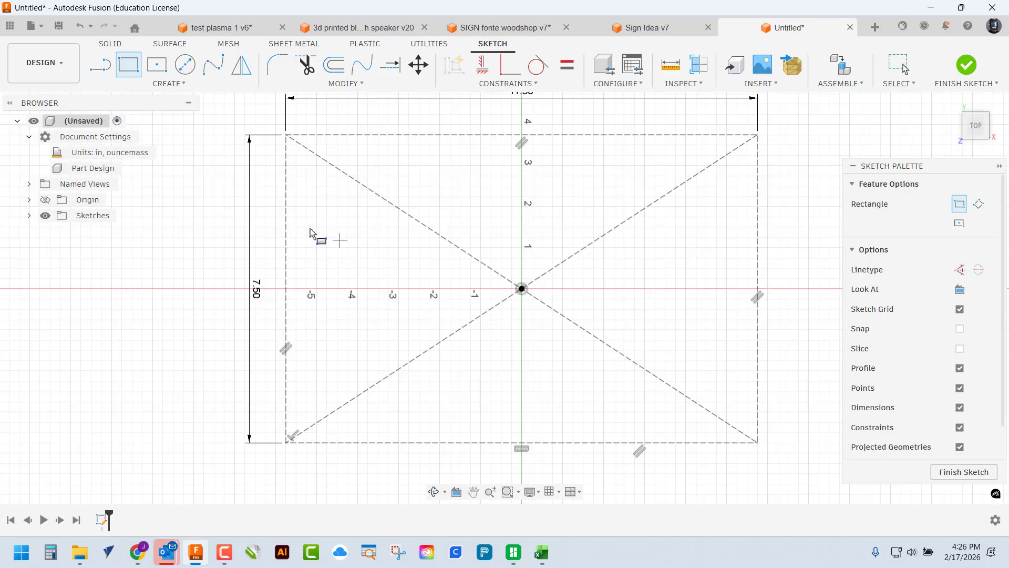
Draw a full-width rectangle from the frame's left edge to a lower point on its right edge
click(286, 181)
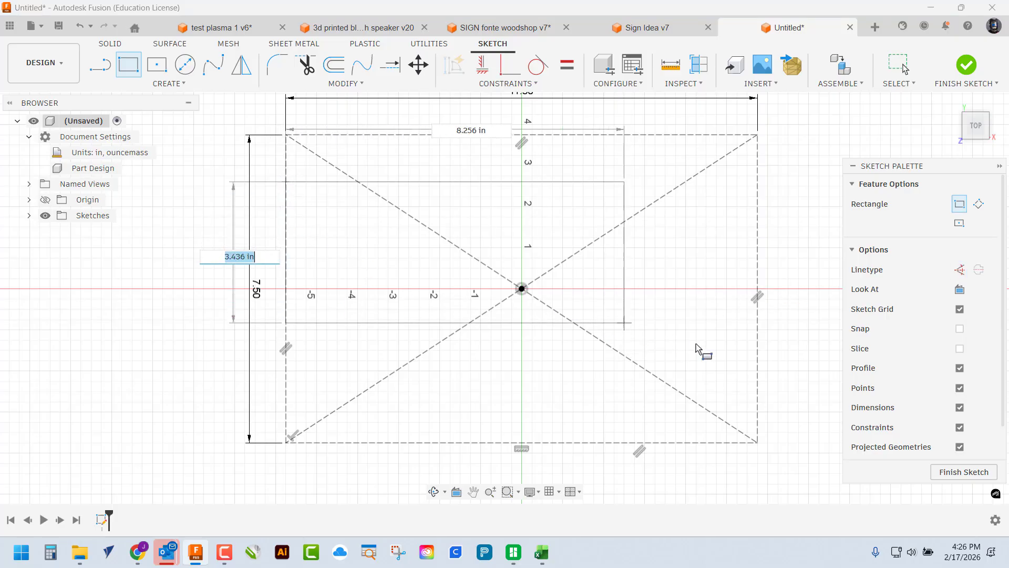
click(757, 387)
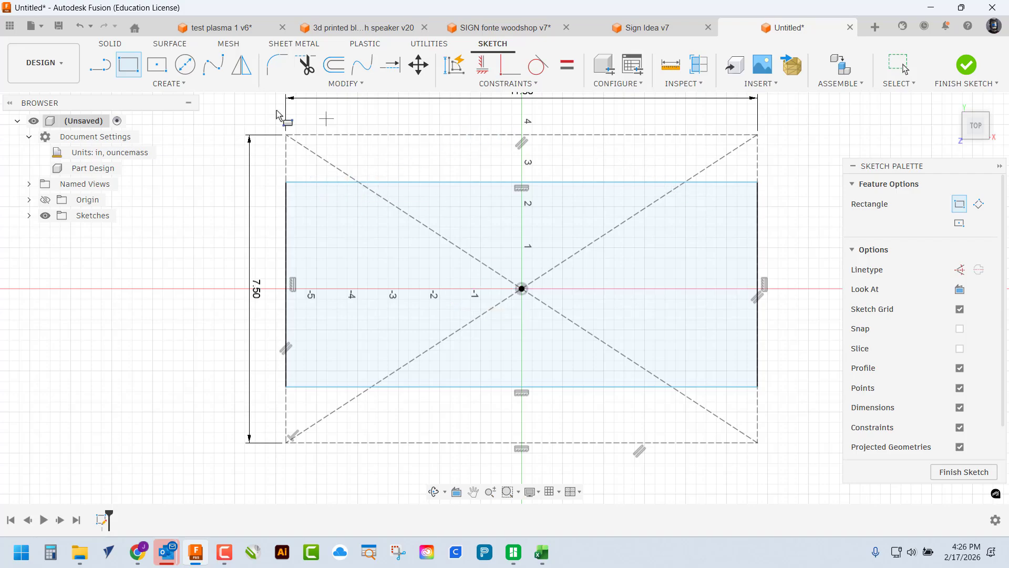
click(177, 85)
Draw a three-point arc on the rectangle's top edge bulging up to the frame top
mouse_move(131, 150)
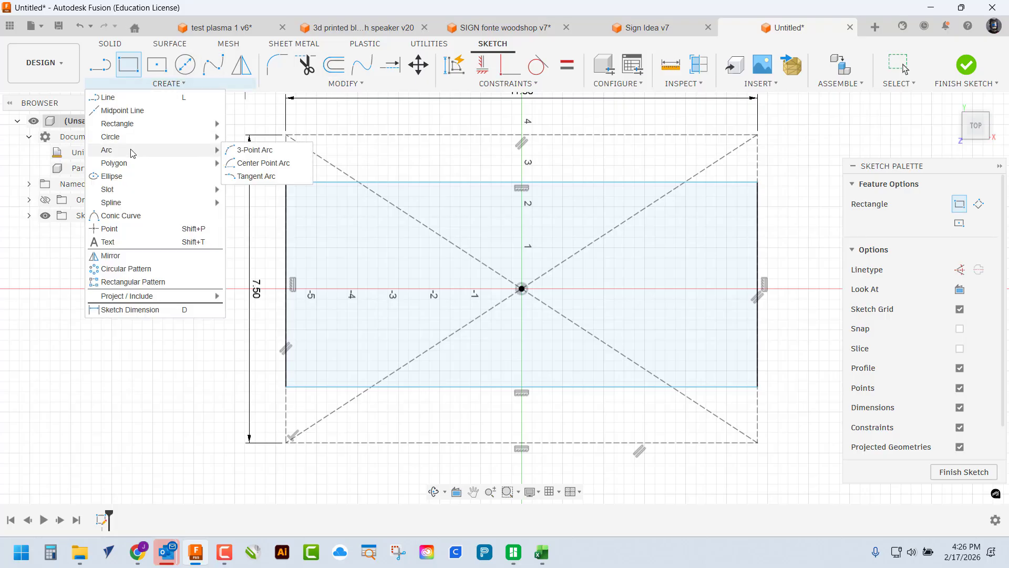
click(256, 152)
click(332, 184)
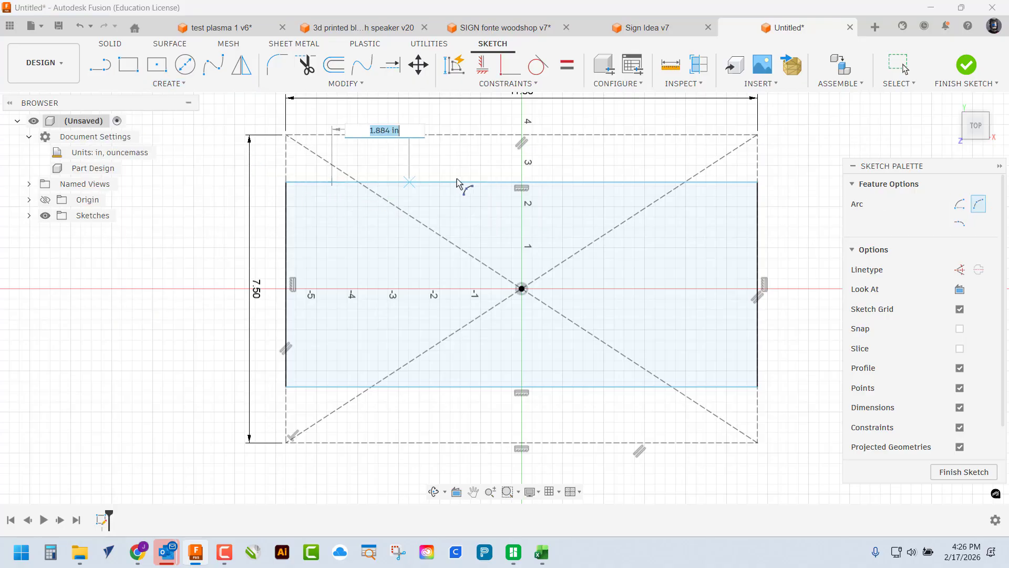
click(700, 184)
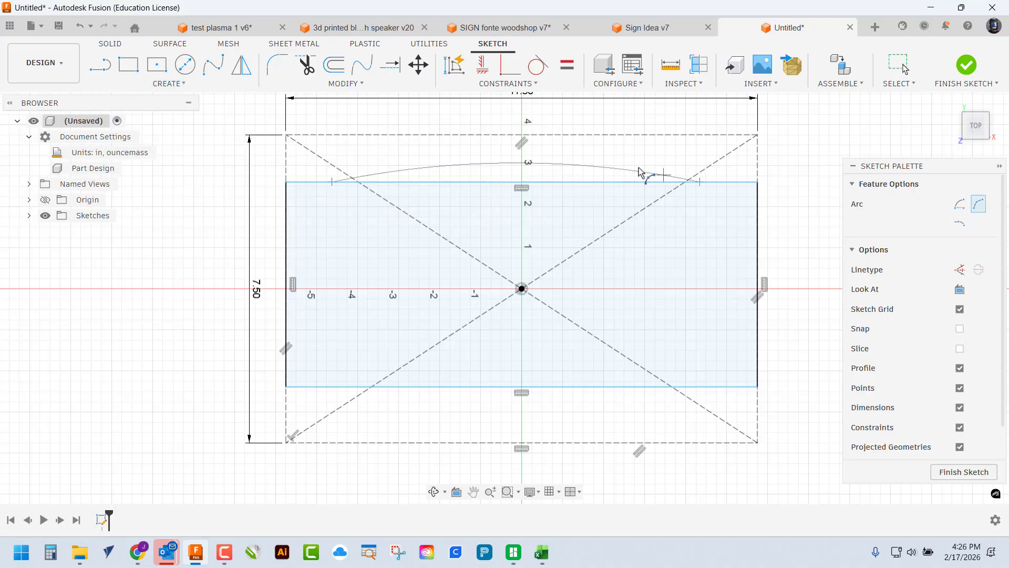
click(523, 137)
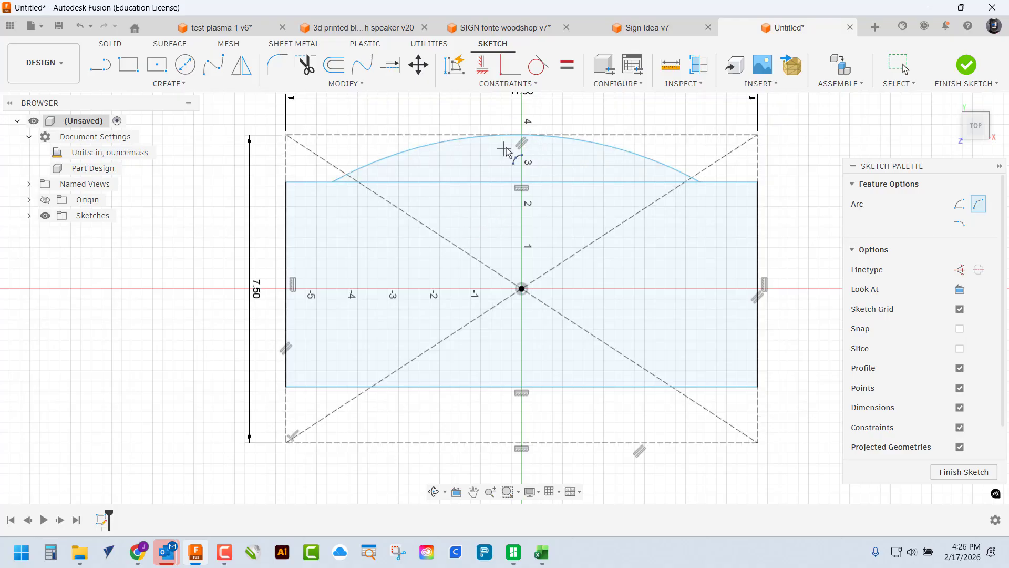
Add a matching lower arc bulging down to the border's bottom edge
click(341, 390)
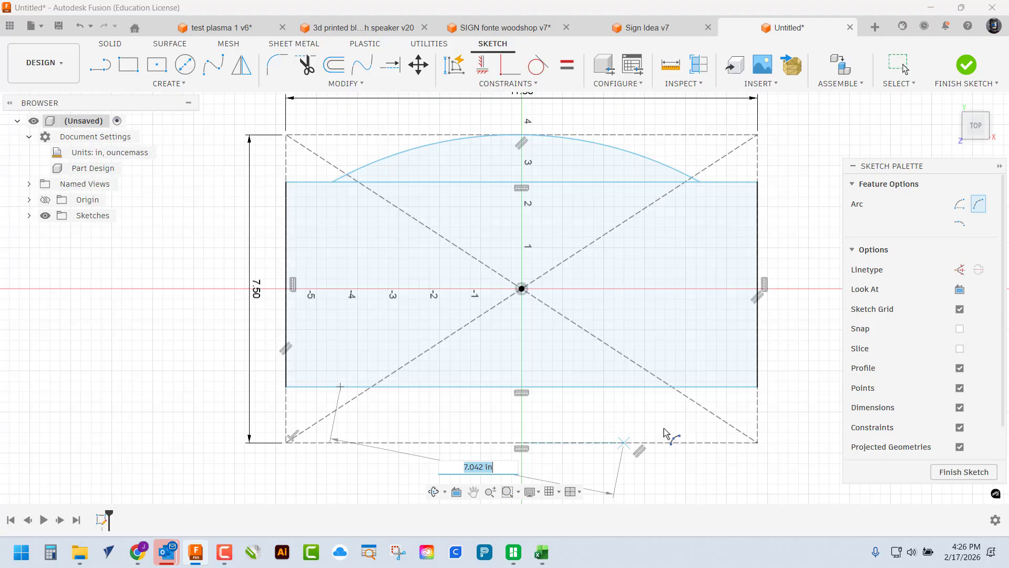
click(698, 389)
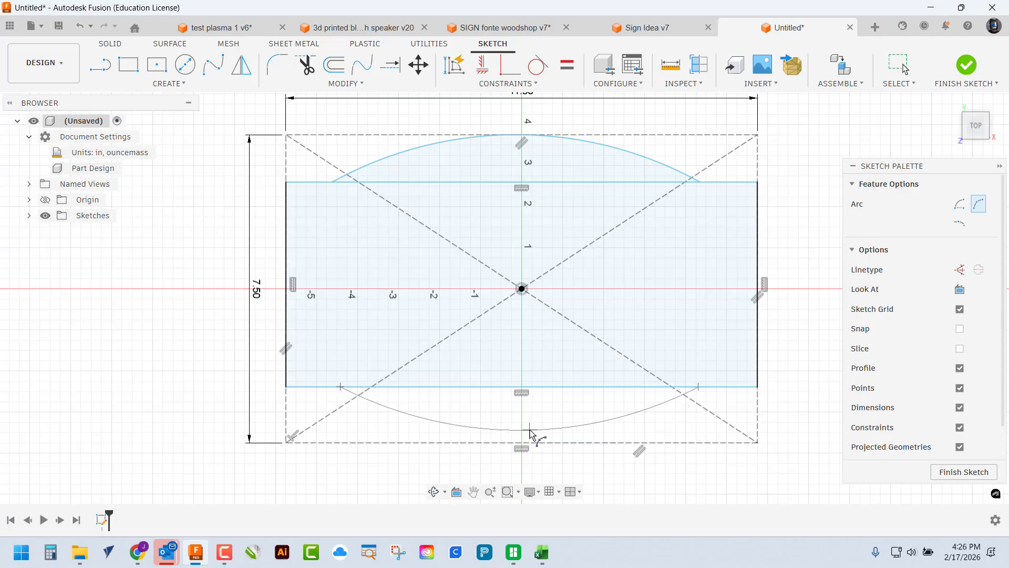
click(516, 441)
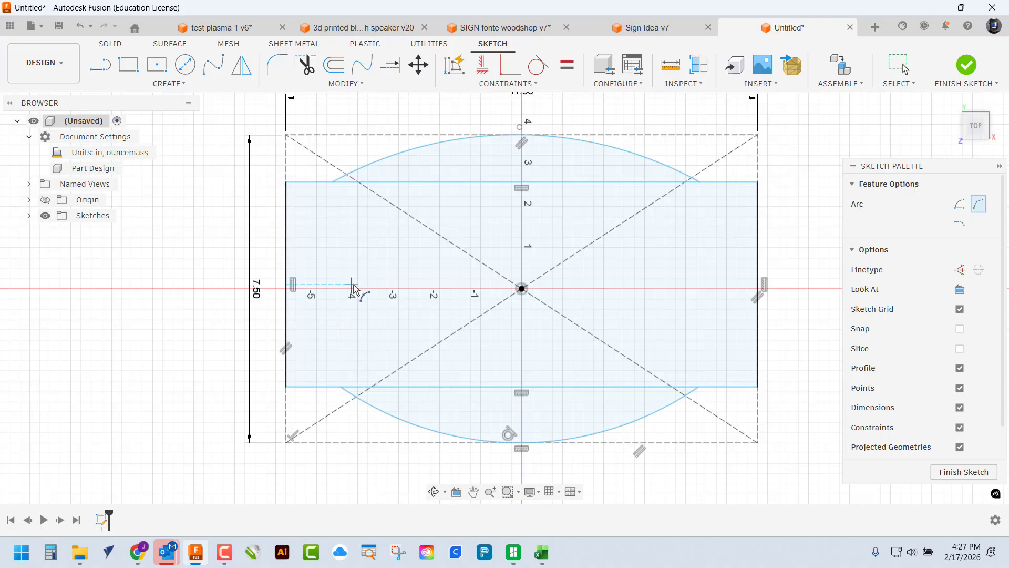
Dimension the rectangle 1.25 in from the top border and 1.00 in from the bottom border
key(d)
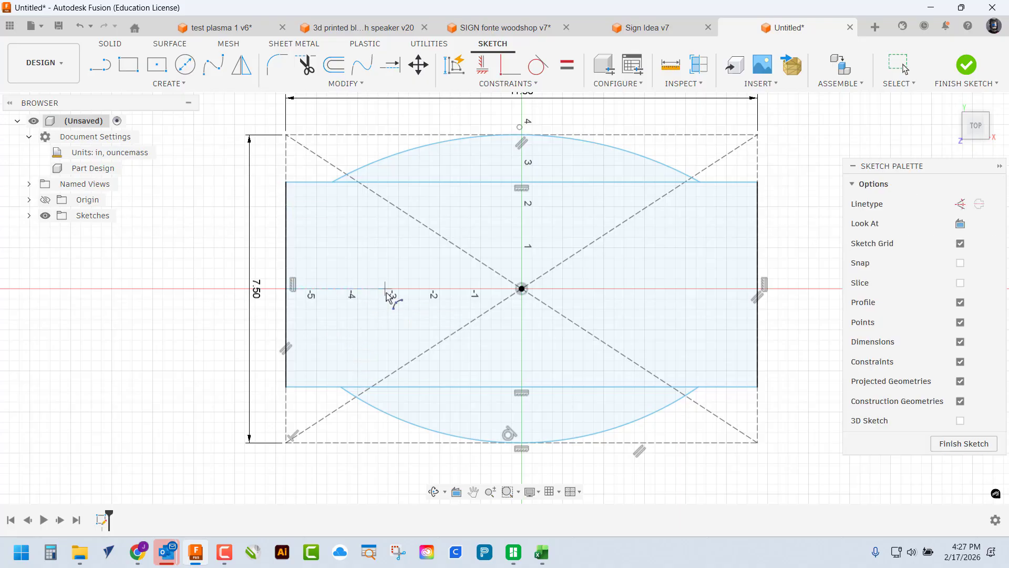
click(311, 182)
click(314, 136)
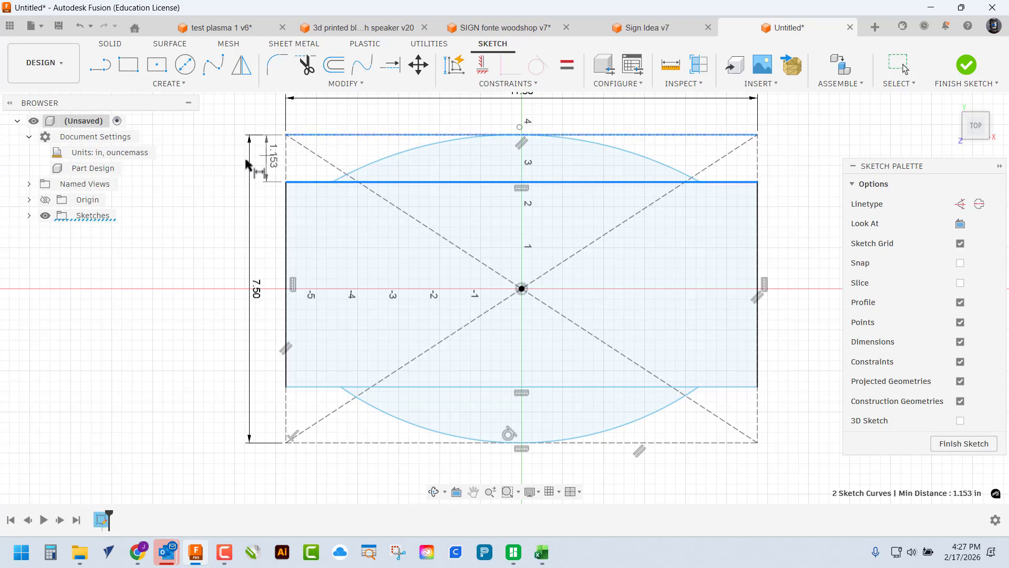
click(225, 162)
text(1.25)
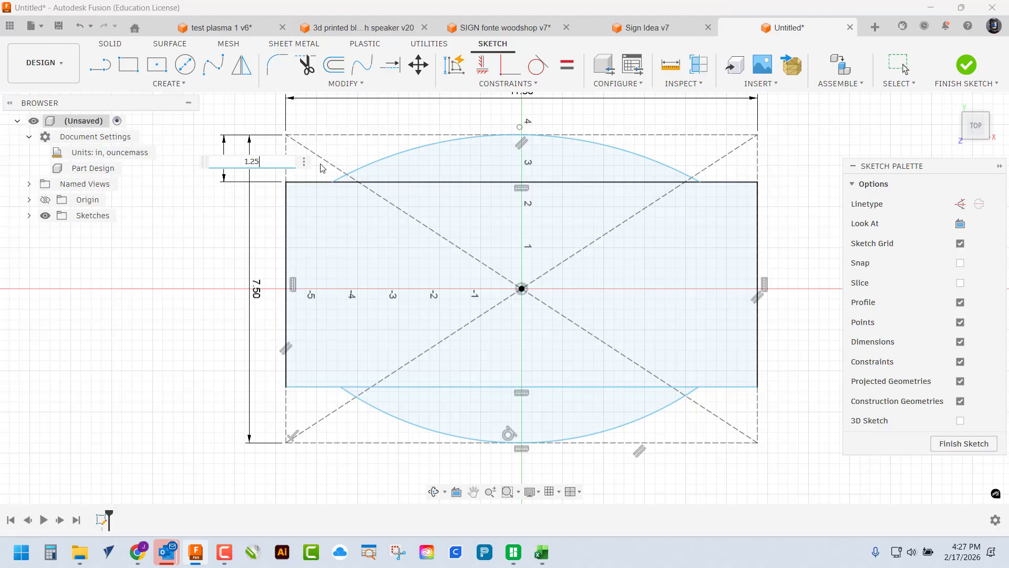
key(Return)
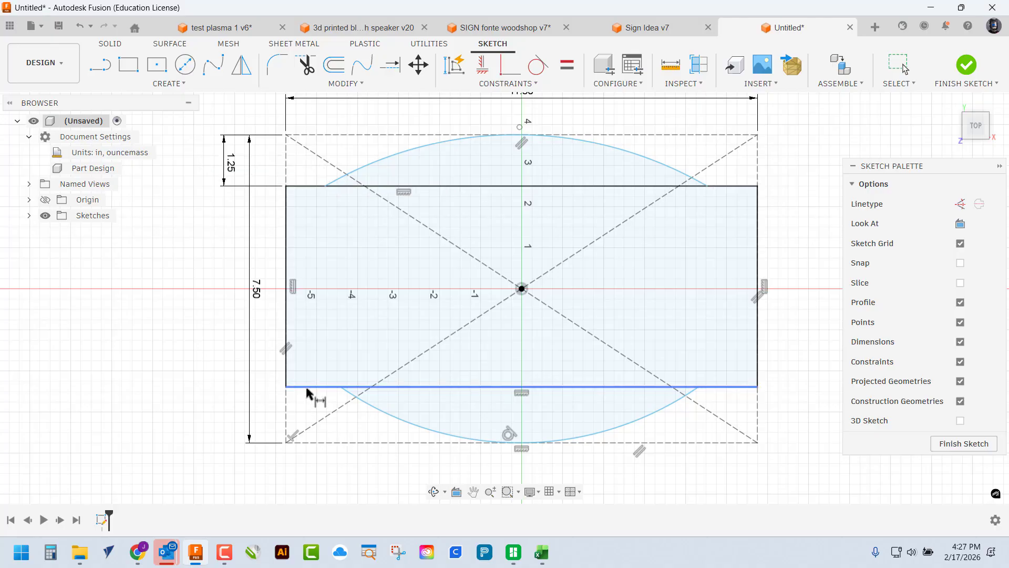
click(311, 443)
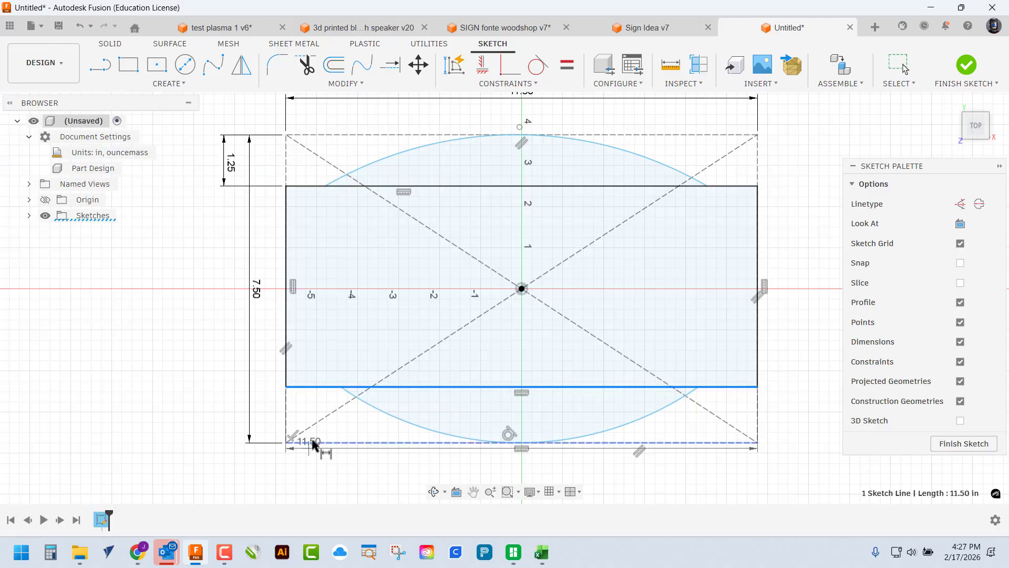
click(313, 444)
click(210, 433)
text(1)
key(Return)
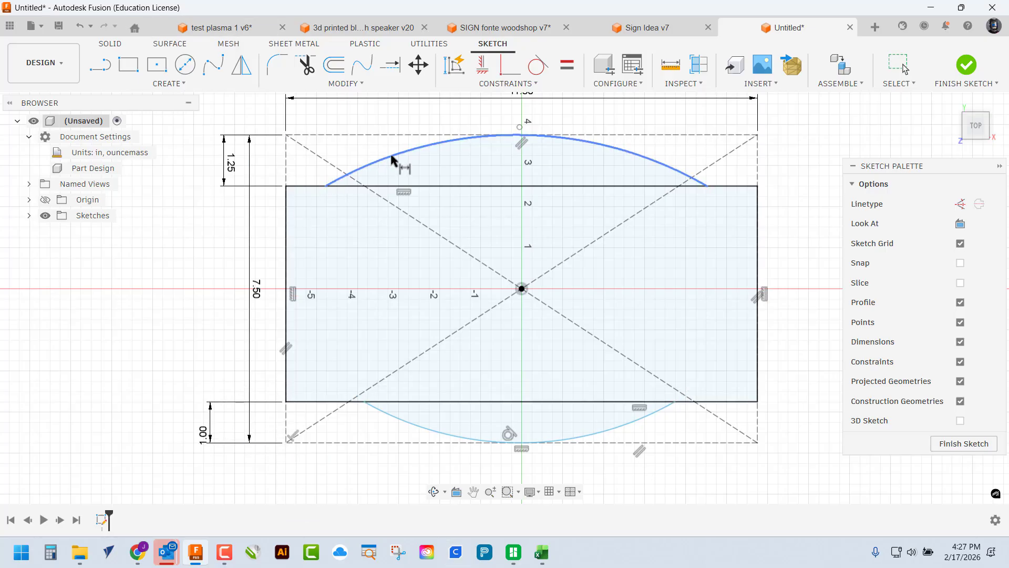
Inset the top arc's ends 1.00 in from the rectangle's top corners, linking the right to d5
click(326, 186)
click(286, 186)
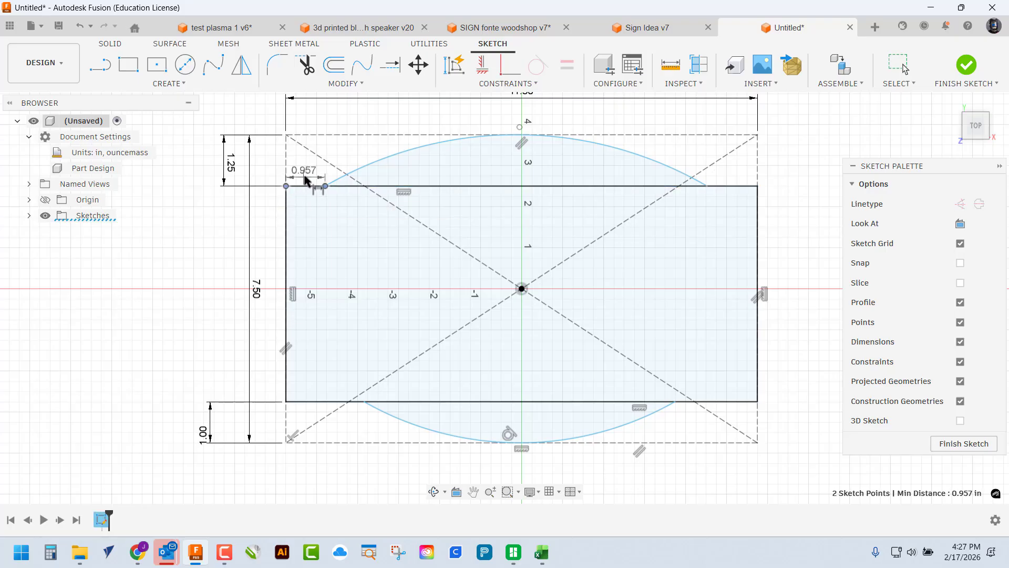
click(312, 179)
text(1)
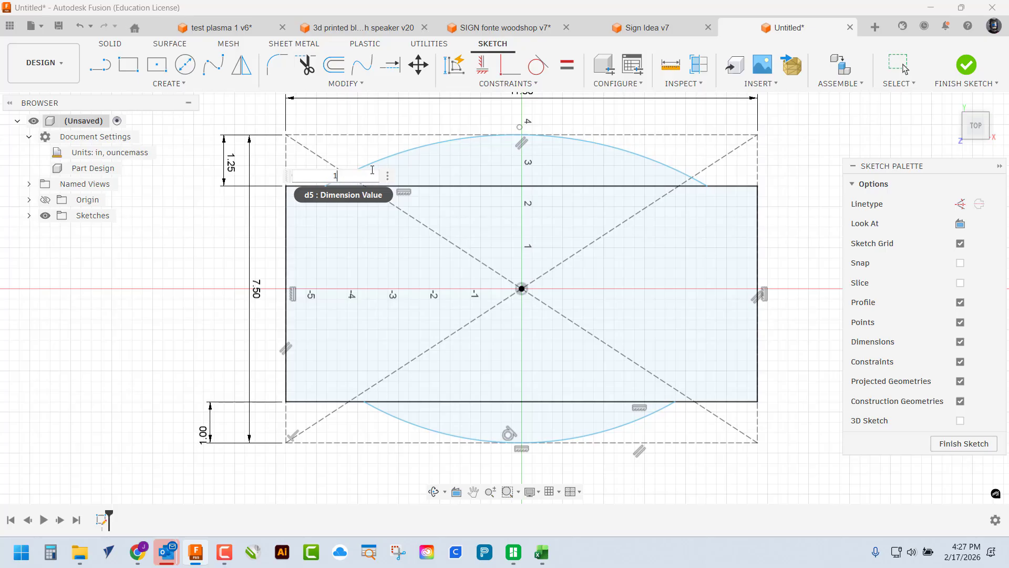
key(Return)
click(709, 186)
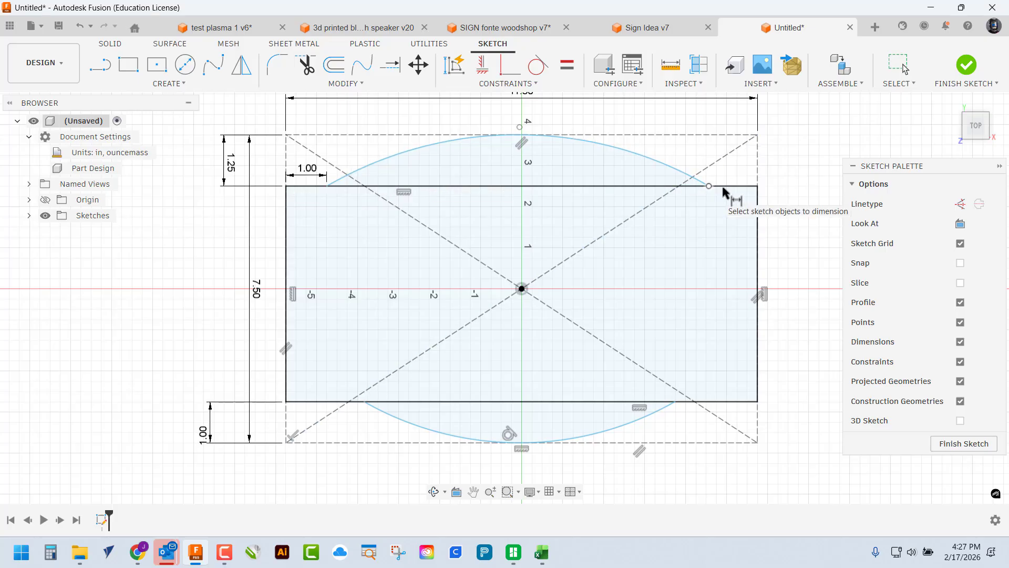
click(758, 186)
click(746, 181)
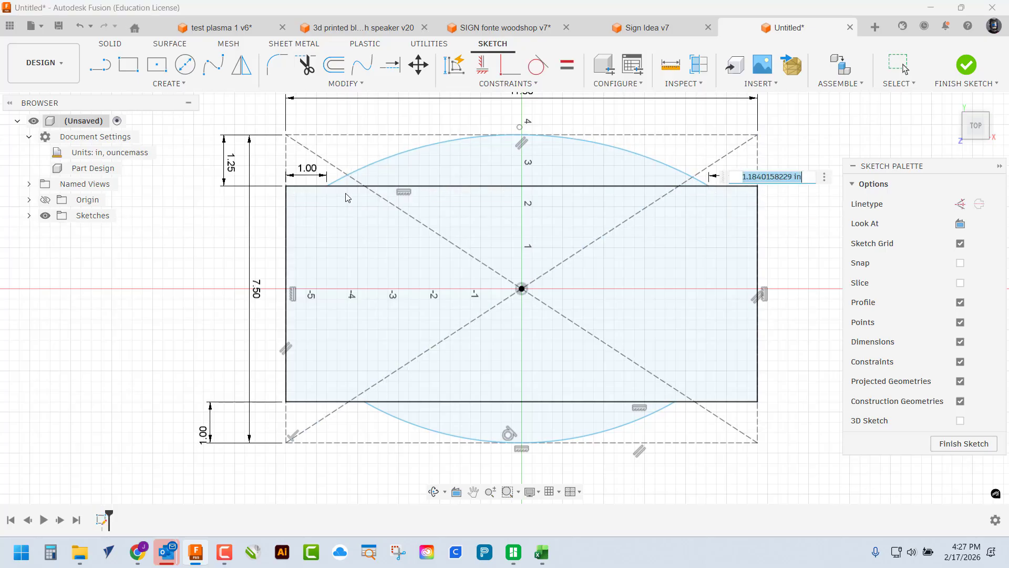
click(310, 169)
key(Return)
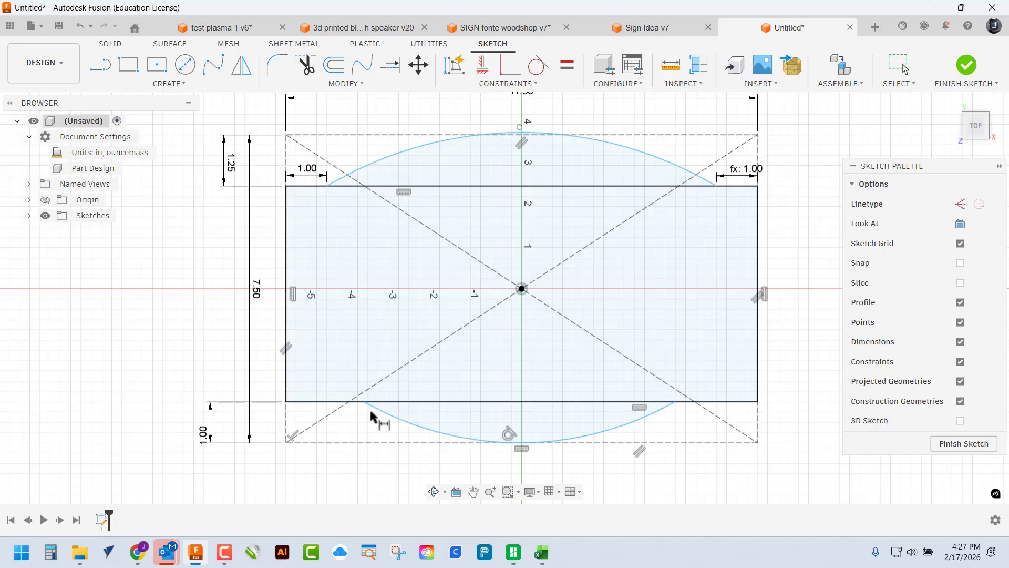
Inset the lower arc's ends 2.00 in from the rectangle's lower corners
click(287, 402)
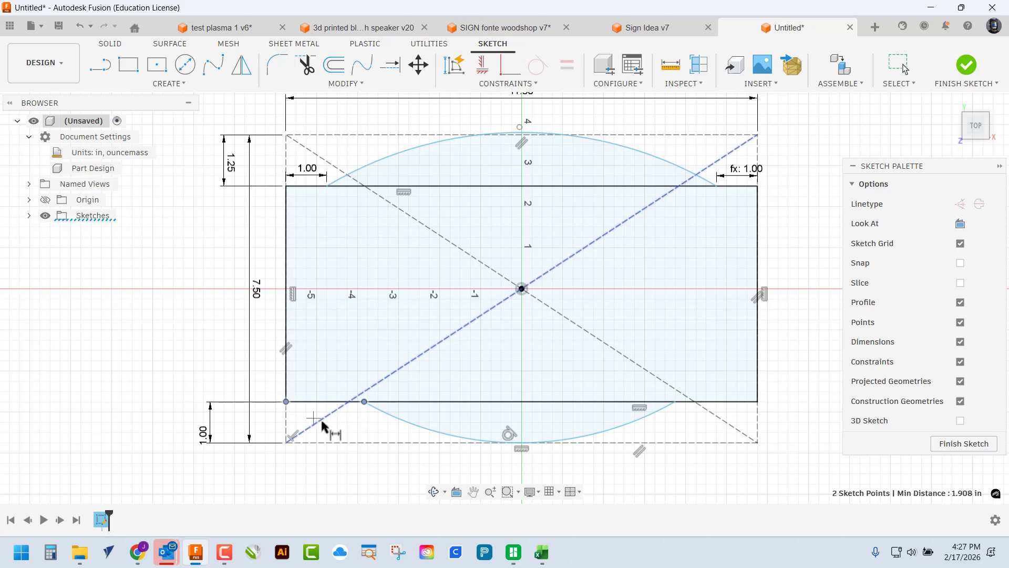
click(331, 414)
key(Escape)
key(Escape)
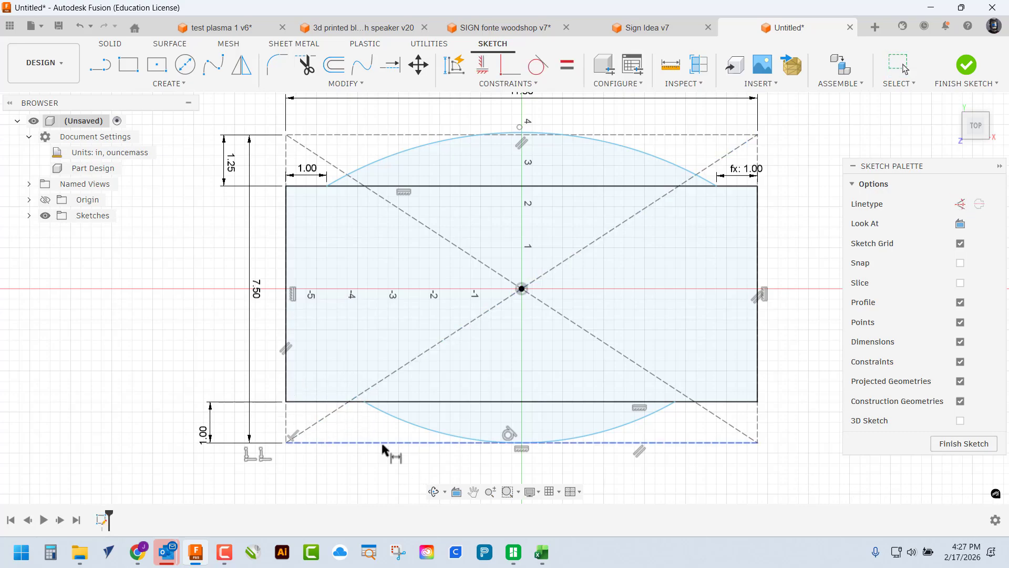
click(287, 403)
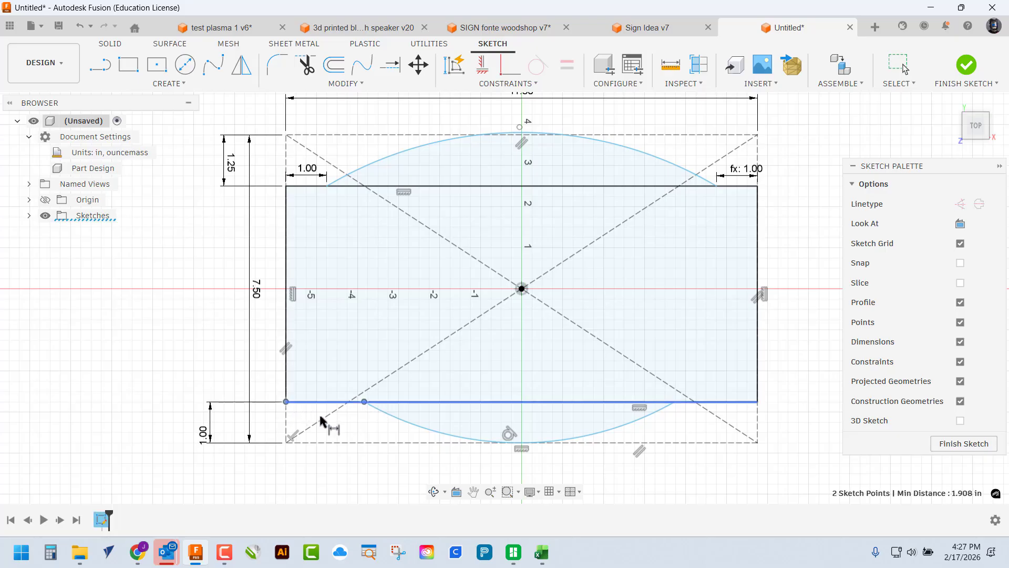
click(399, 448)
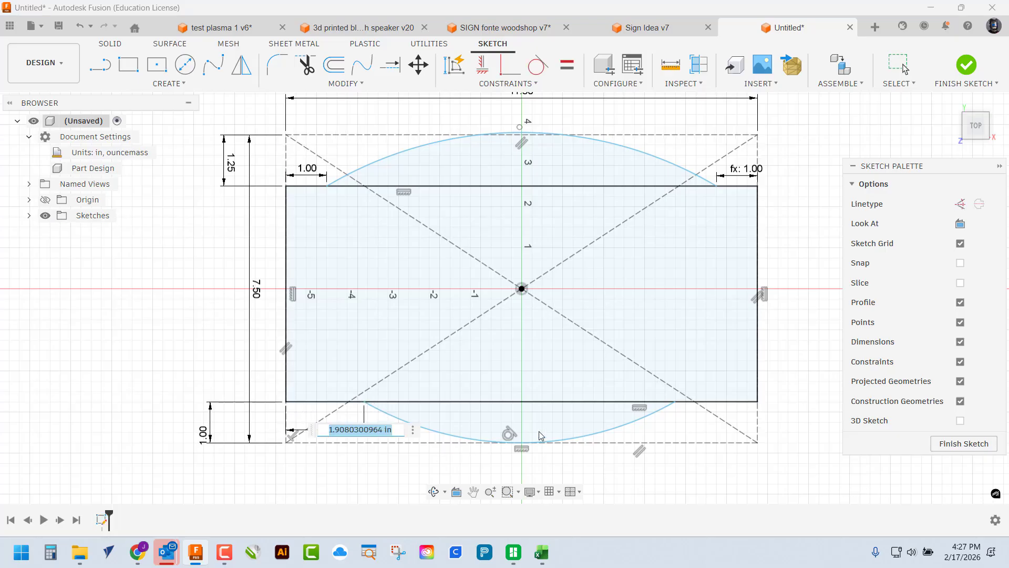
text(2)
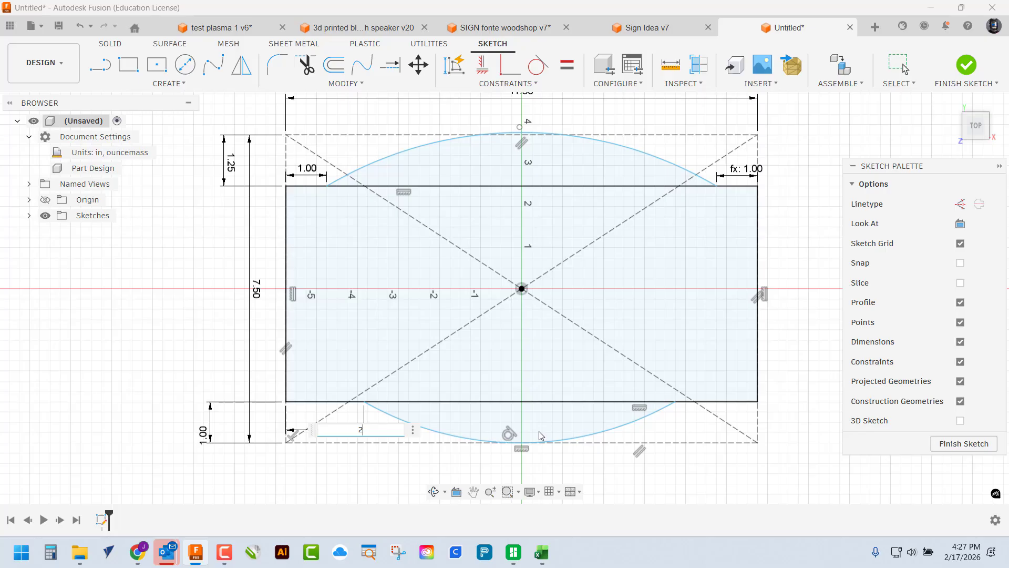
key(Return)
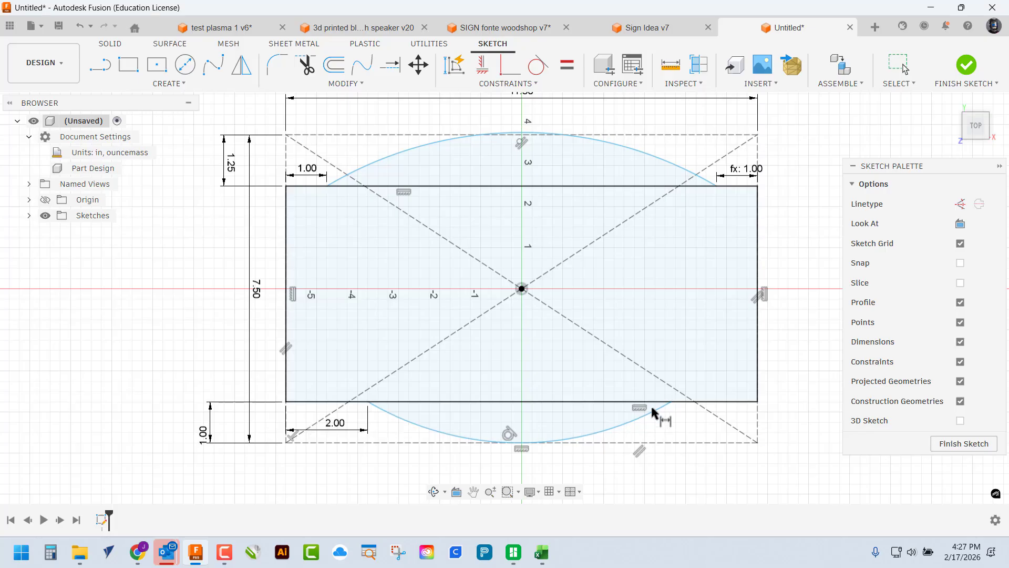
click(671, 402)
click(757, 402)
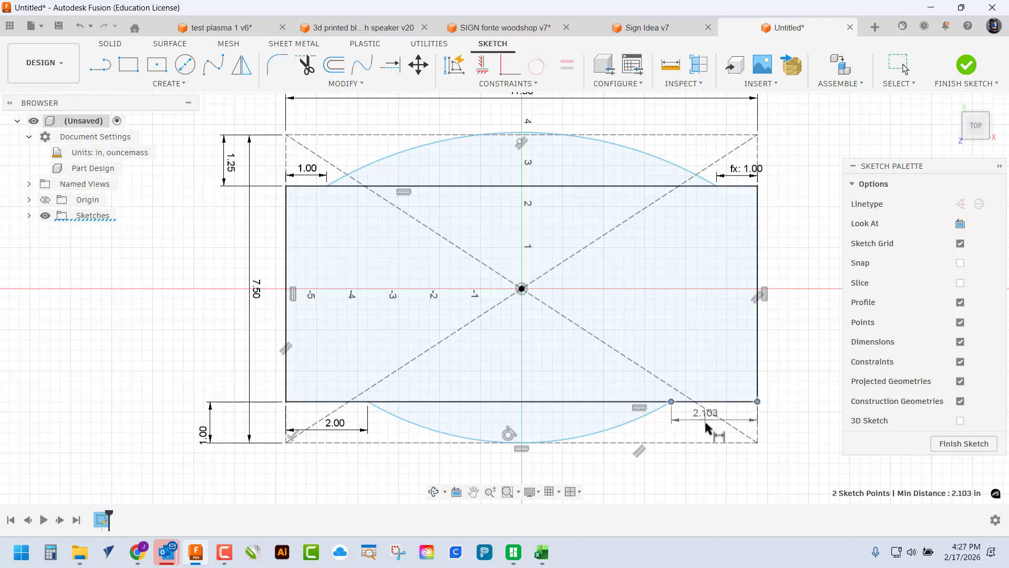
click(704, 423)
text(2)
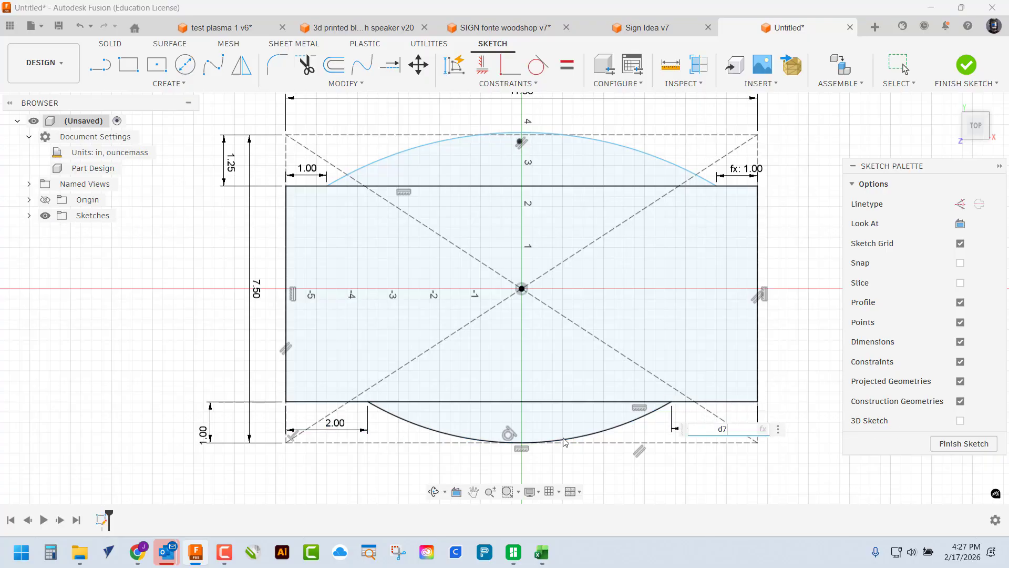
key(Return)
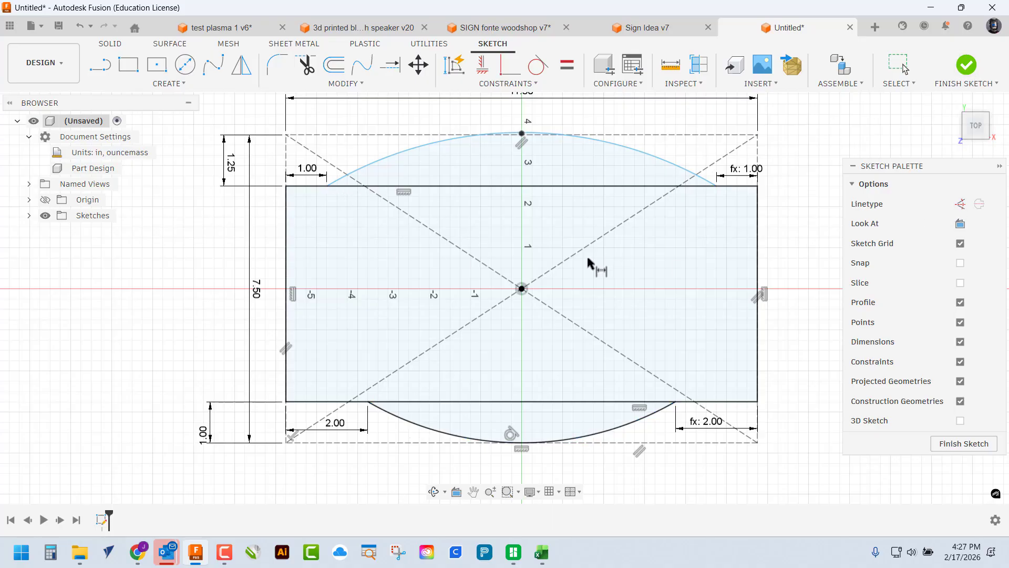
Make the top arc tangent to the border's top edge and finish the sketch
click(959, 65)
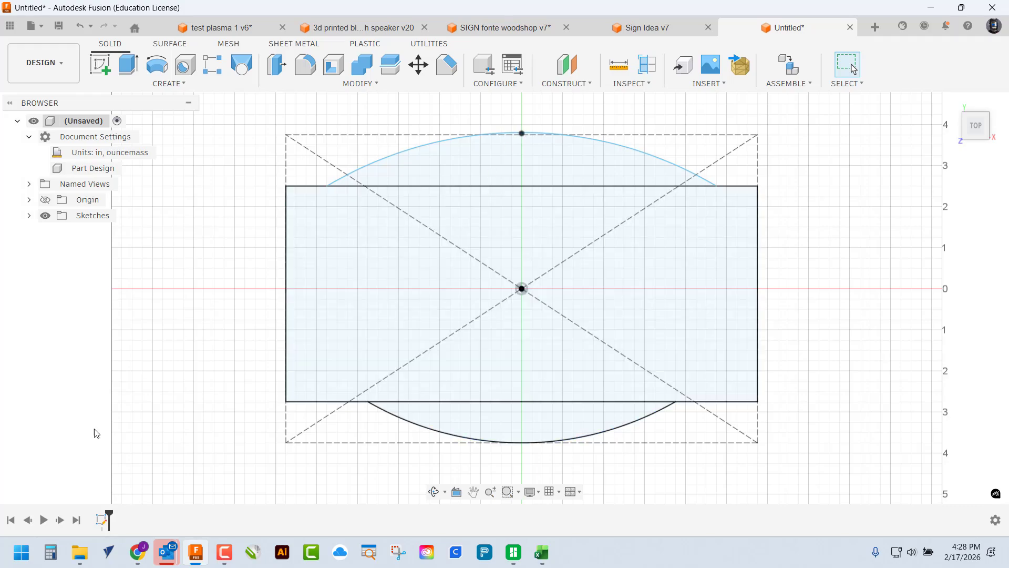
right_click(103, 521)
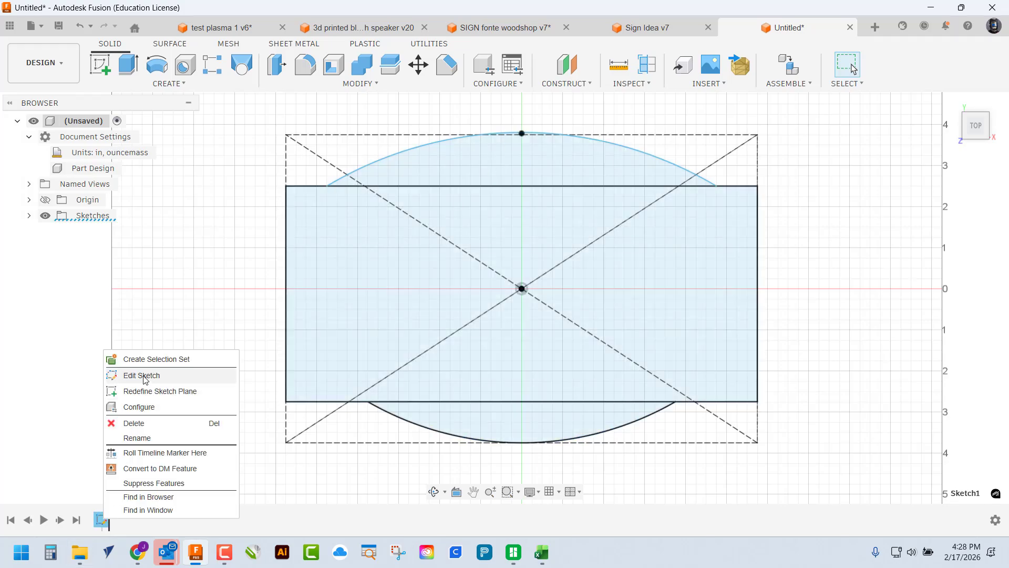
click(148, 376)
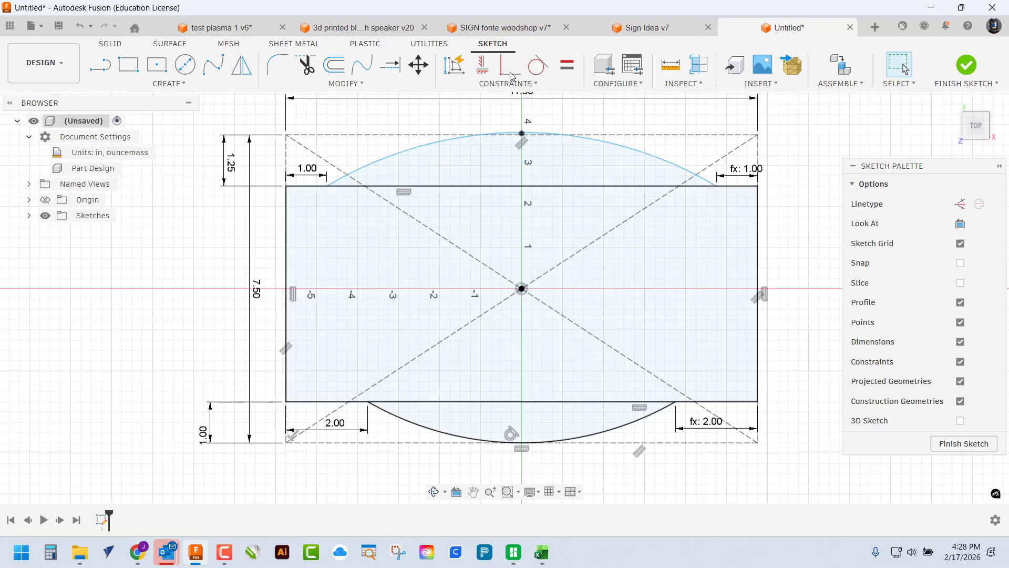
click(537, 65)
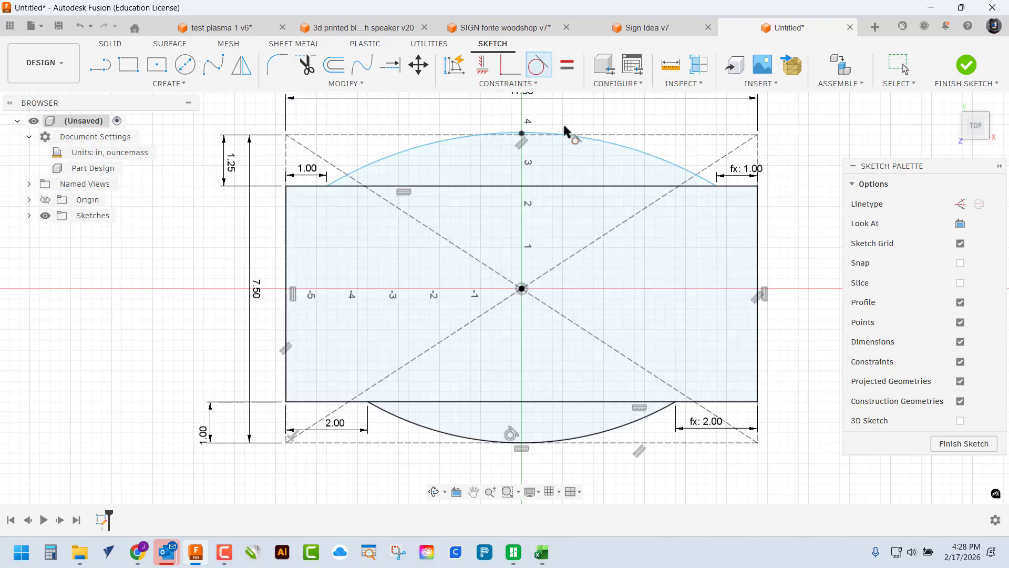
click(604, 143)
click(627, 135)
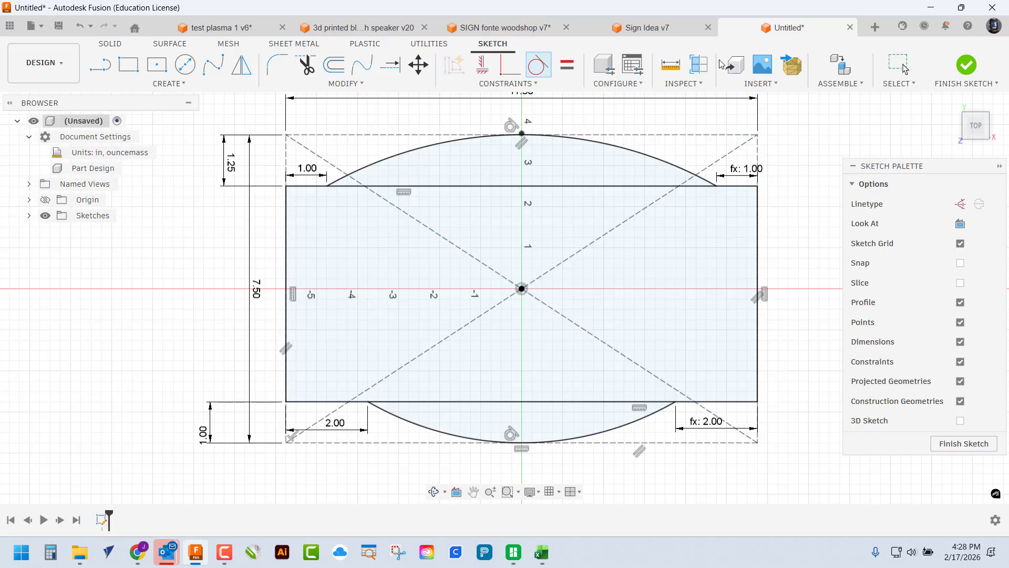
click(966, 66)
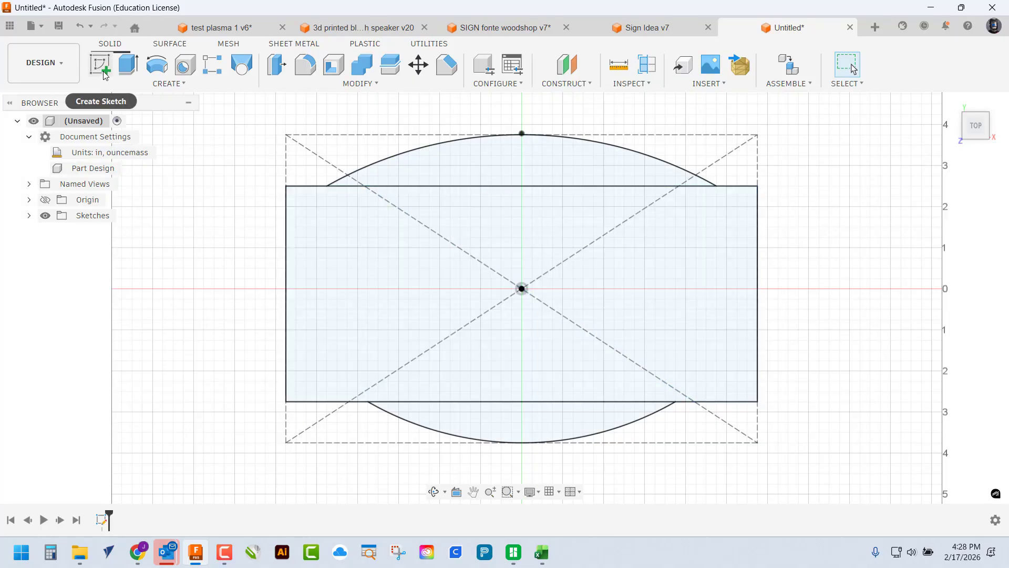
Extrude the top arc, rectangle and bottom arc profiles 0.5 in into a solid plaque
click(129, 65)
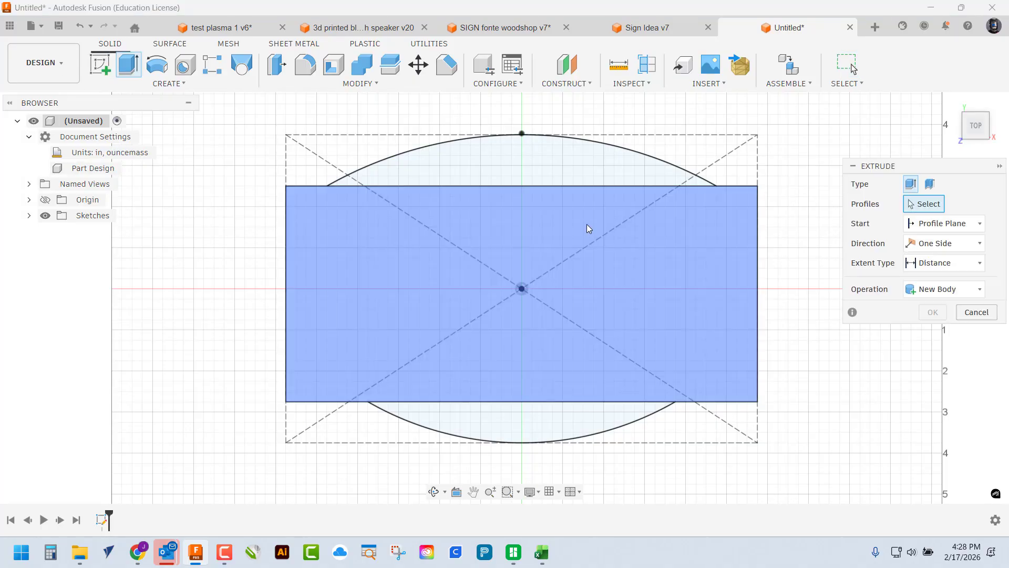
click(475, 170)
click(494, 300)
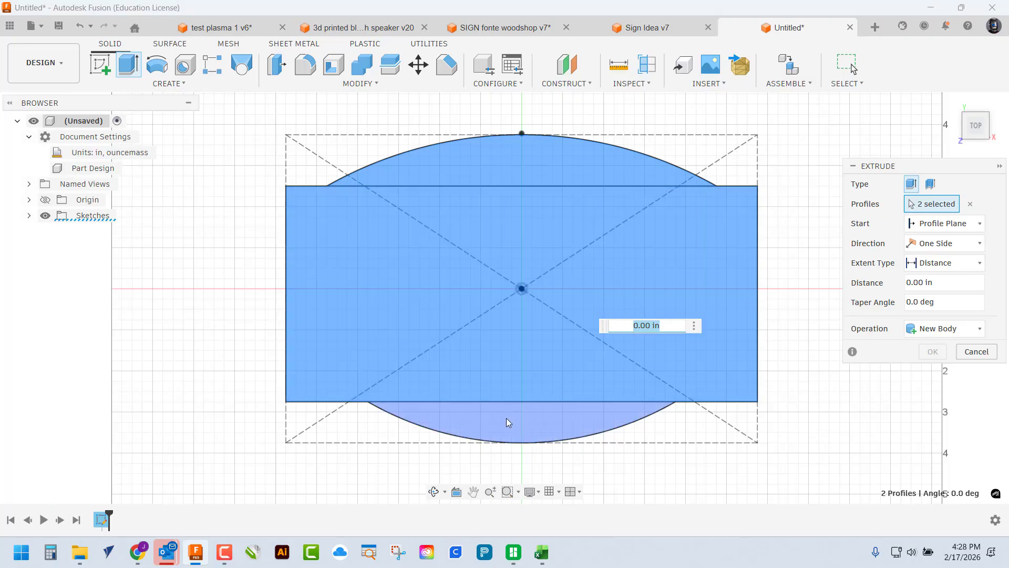
click(506, 417)
text(.5)
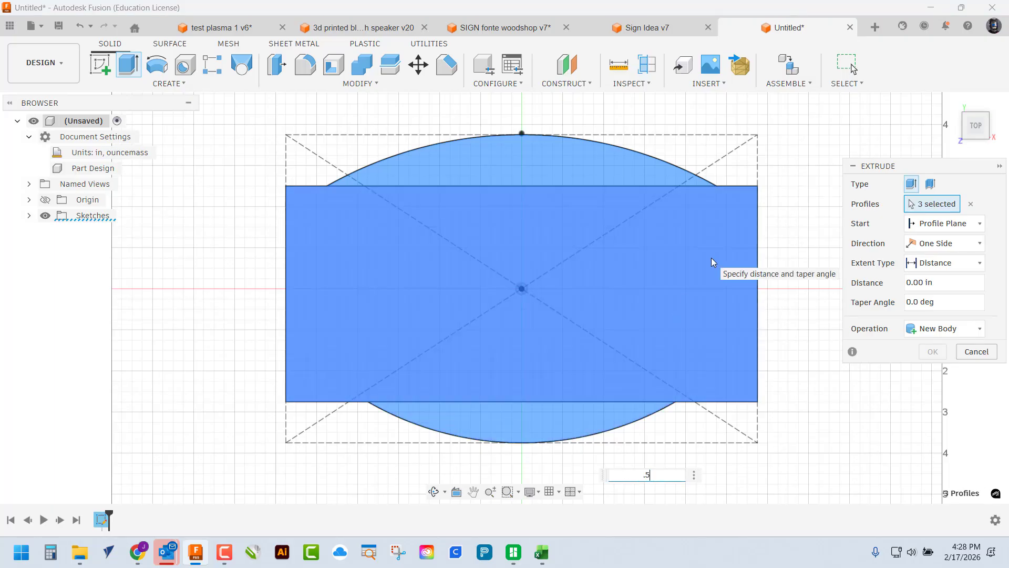
key(Return)
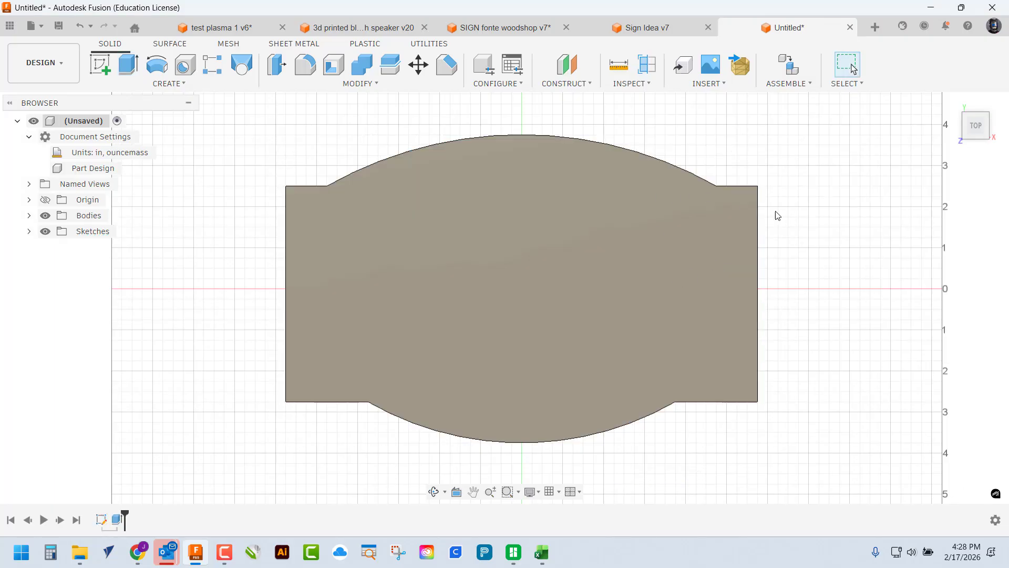
mouse_move(815, 218)
shift+middle_down()
mouse_move(820, 228)
mouse_move(802, 223)
shift+middle_up()
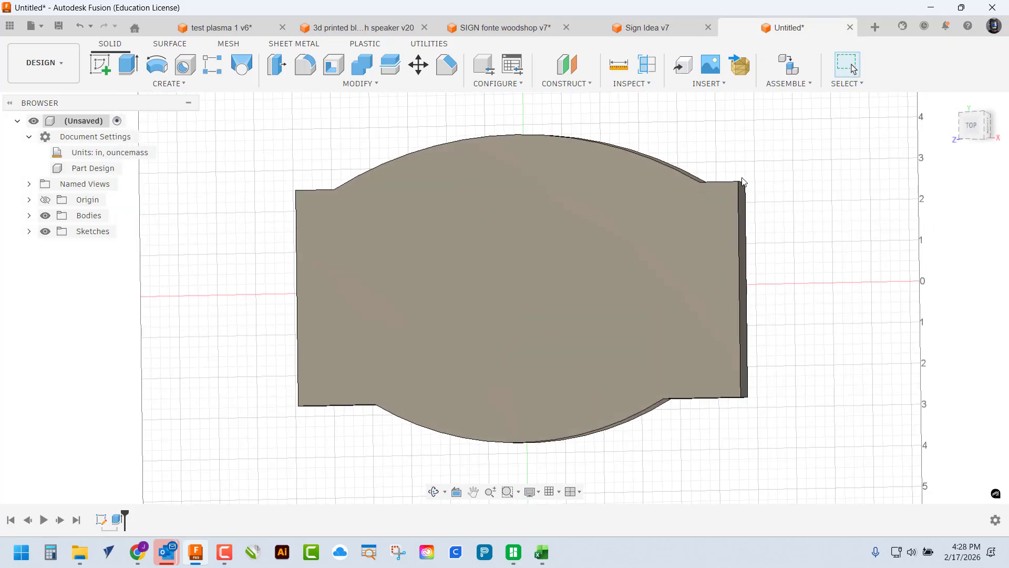
shift+middle_drag(764, 191, 777, 192)
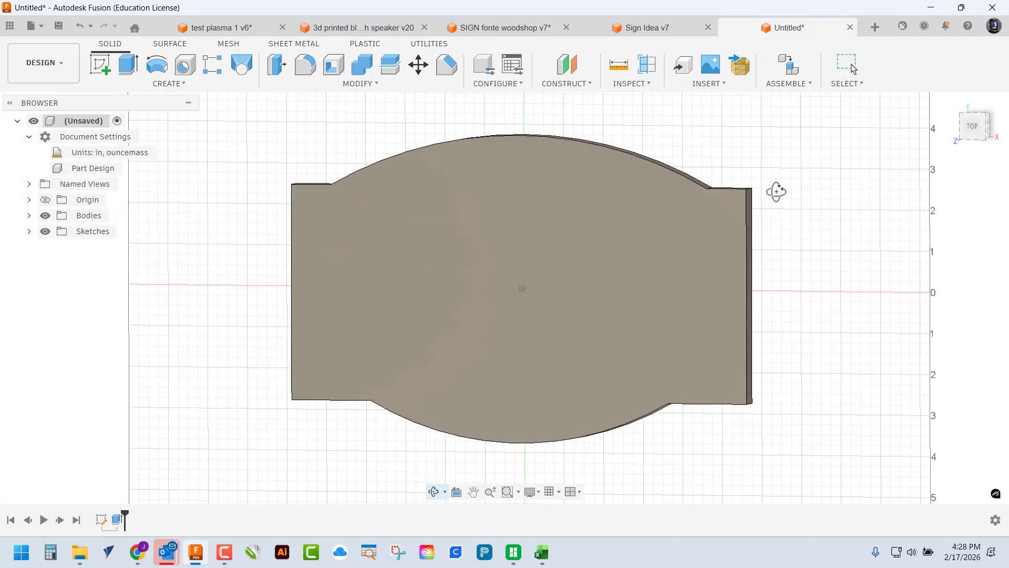
Fillet the plaque's four vertical corner edges at 0.25 in and return to the top view
click(305, 64)
middle_drag(529, 244, 343, 236)
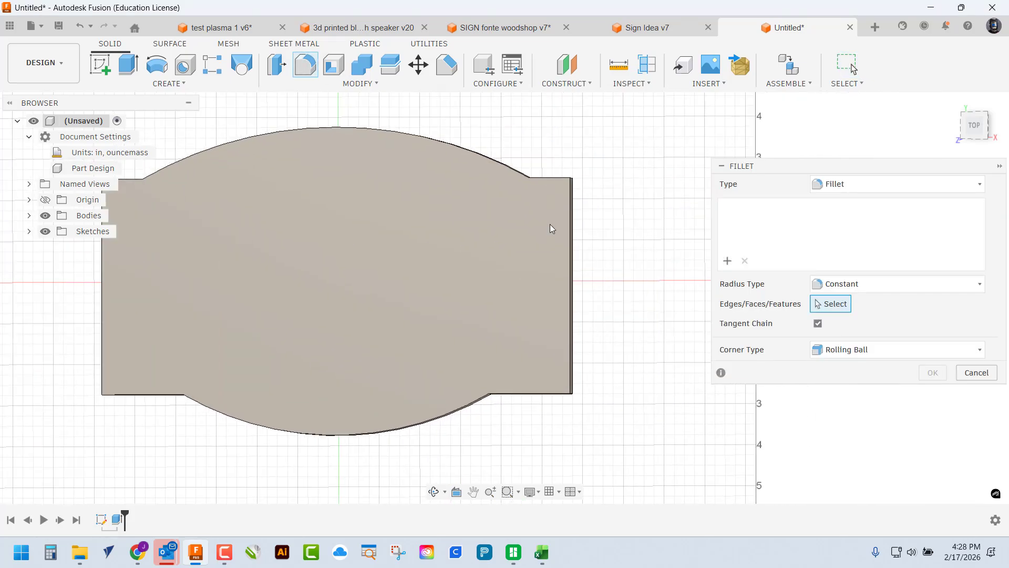
shift+middle_drag(630, 226, 524, 230)
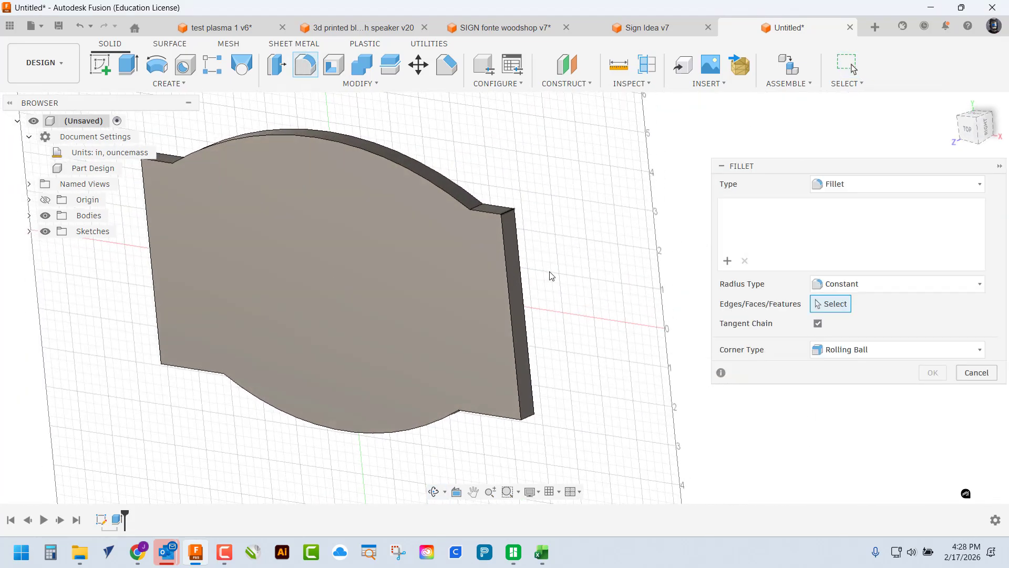
click(514, 206)
click(523, 417)
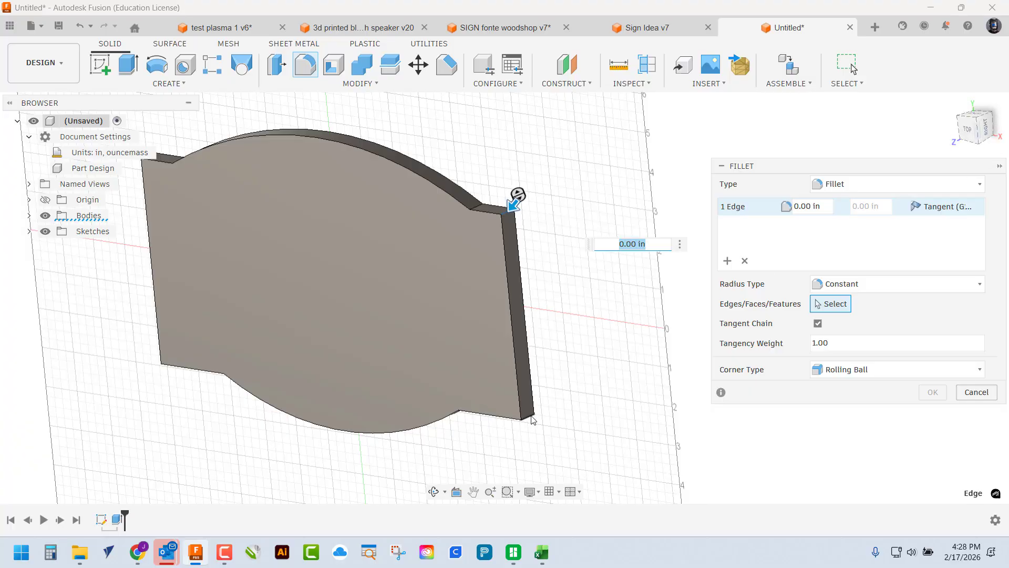
click(170, 358)
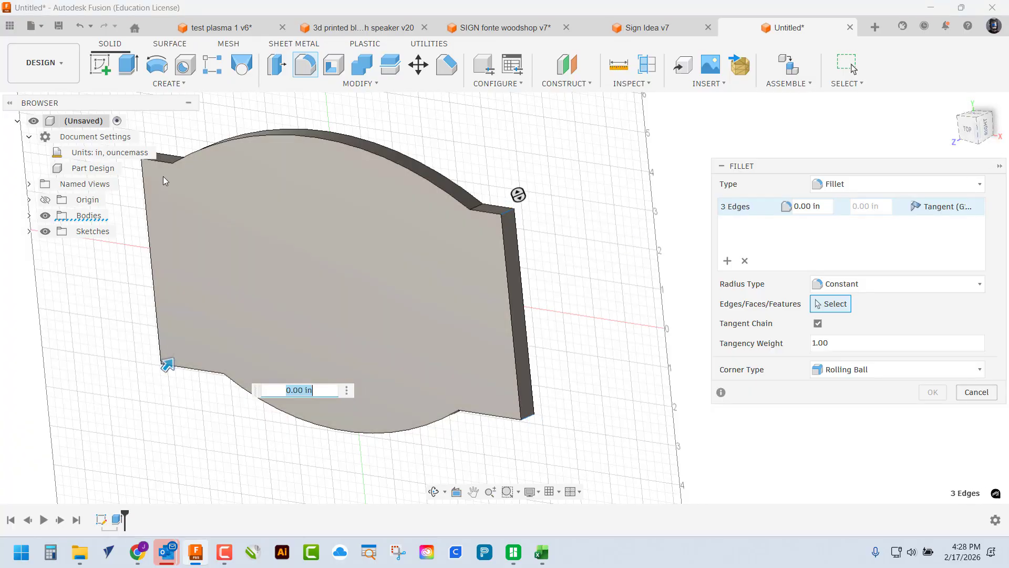
middle_drag(305, 203, 390, 235)
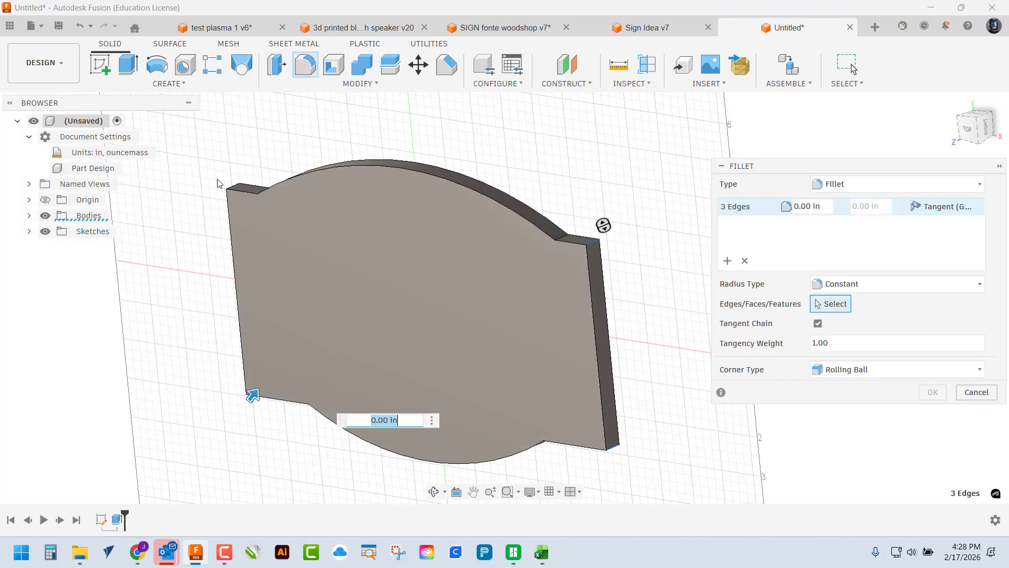
click(240, 191)
key(BackSpace)
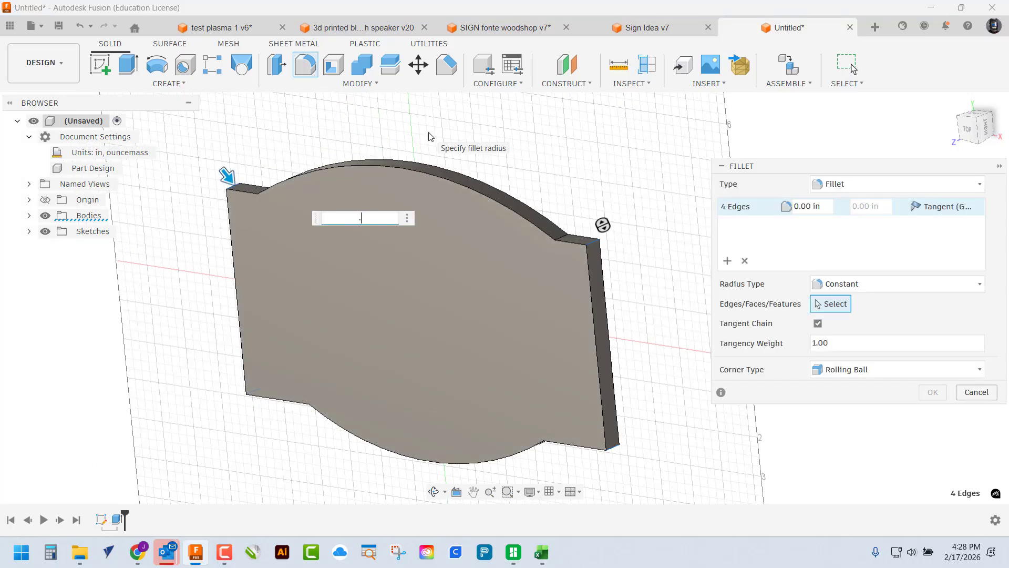
key(Return)
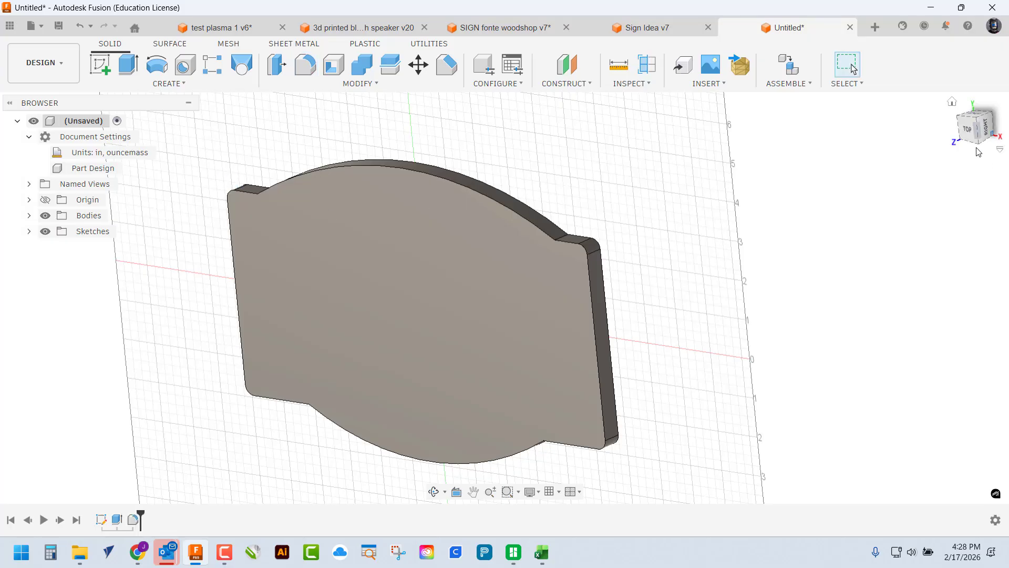
click(968, 128)
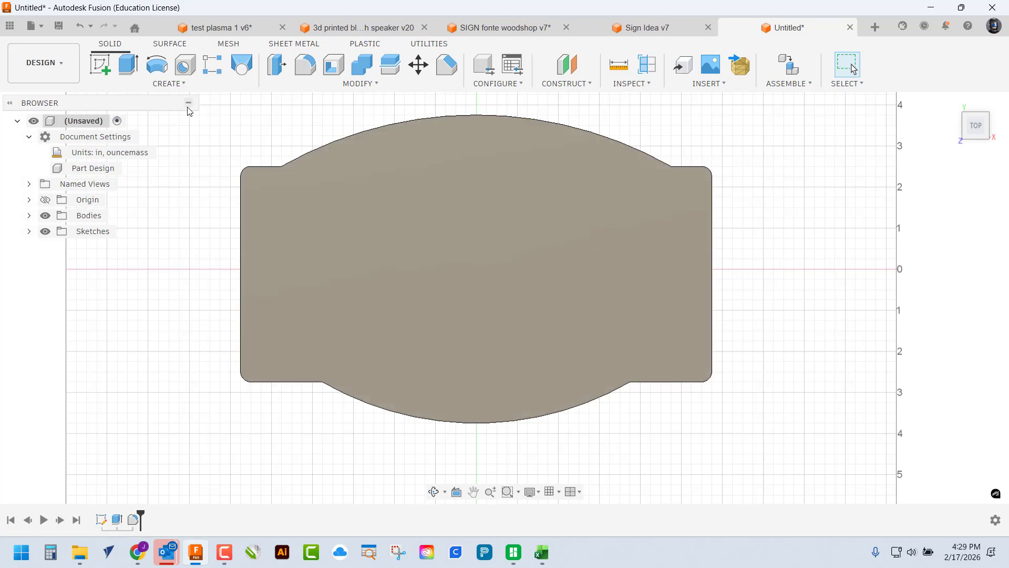
Start a sketch on the plaque's front face and offset its outline 0.5 in inward (-.5)
click(101, 63)
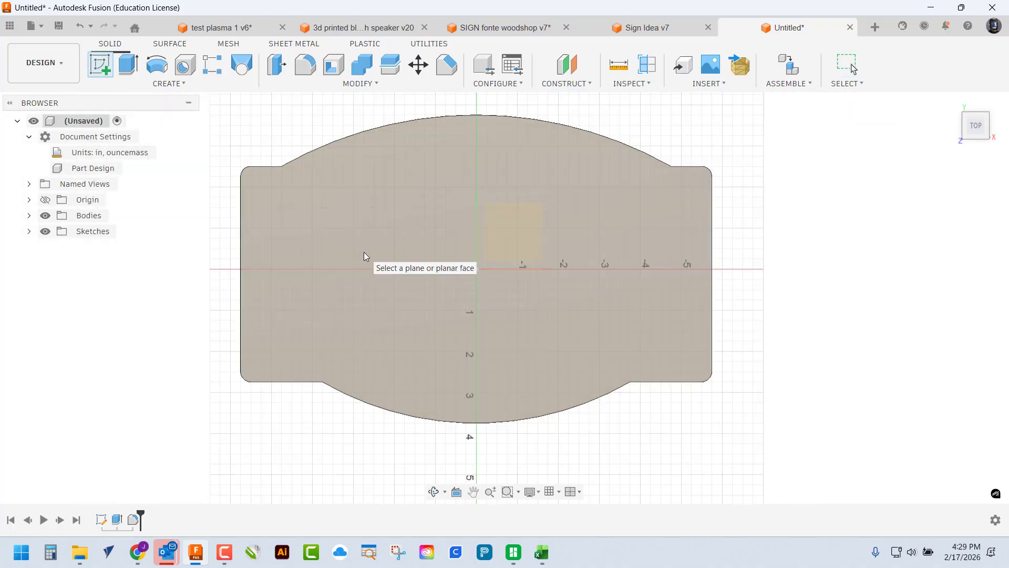
click(392, 251)
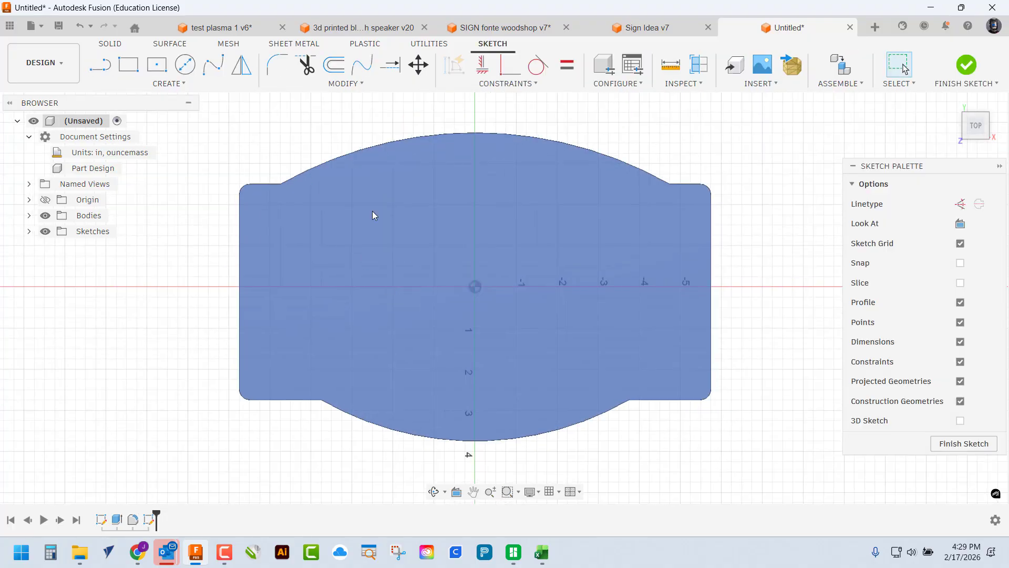
click(335, 65)
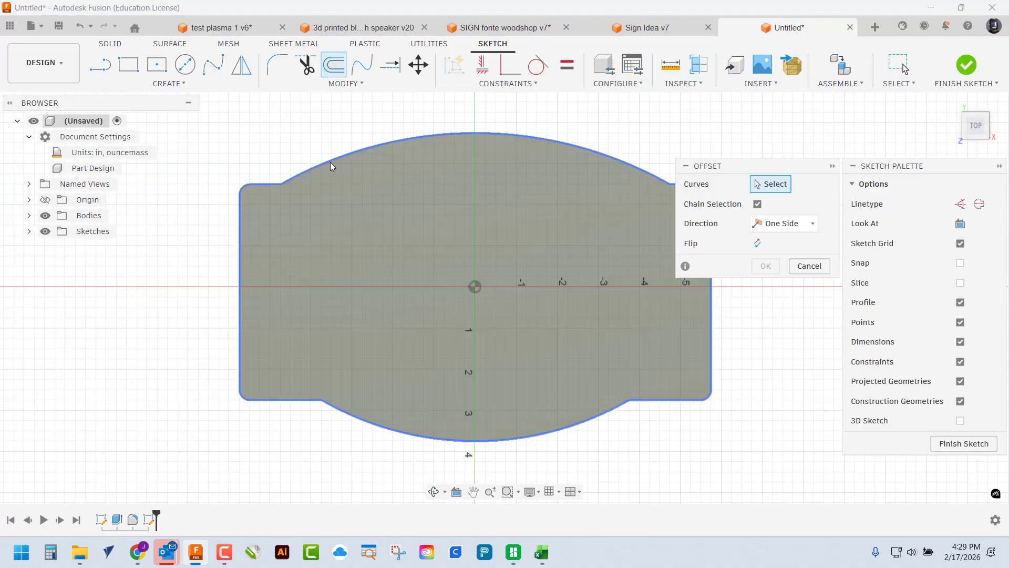
click(330, 162)
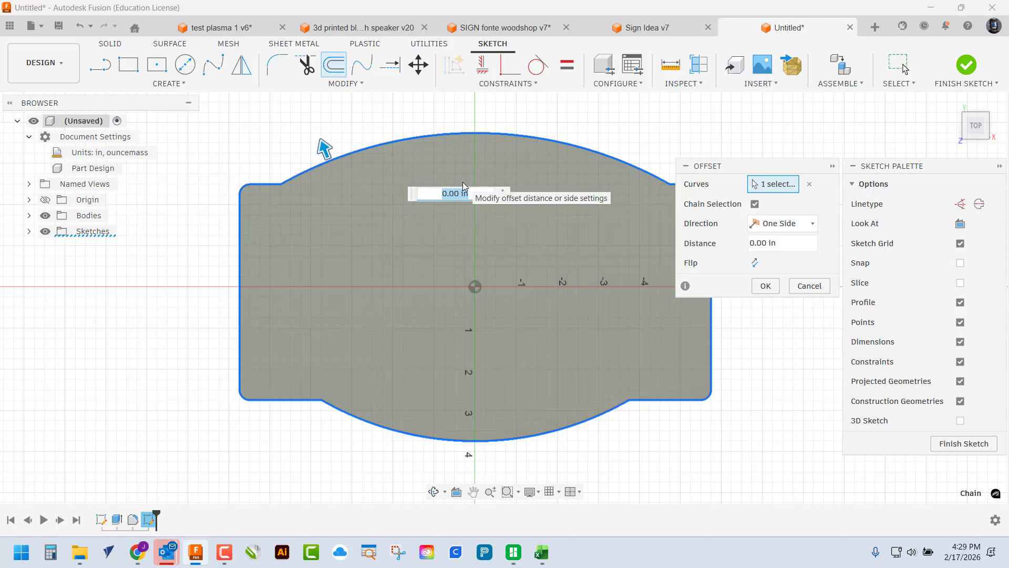
text(-.5)
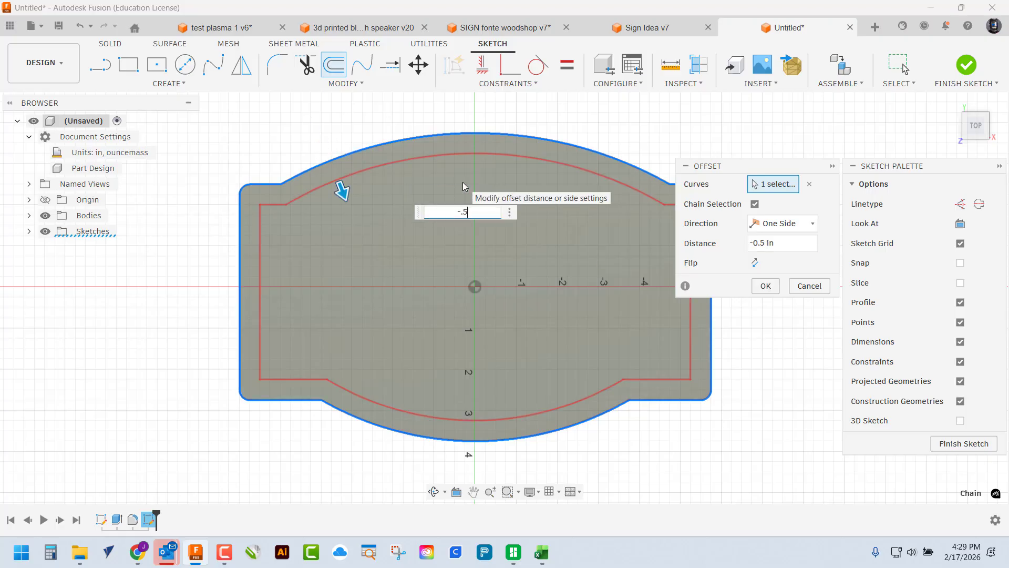
key(Return)
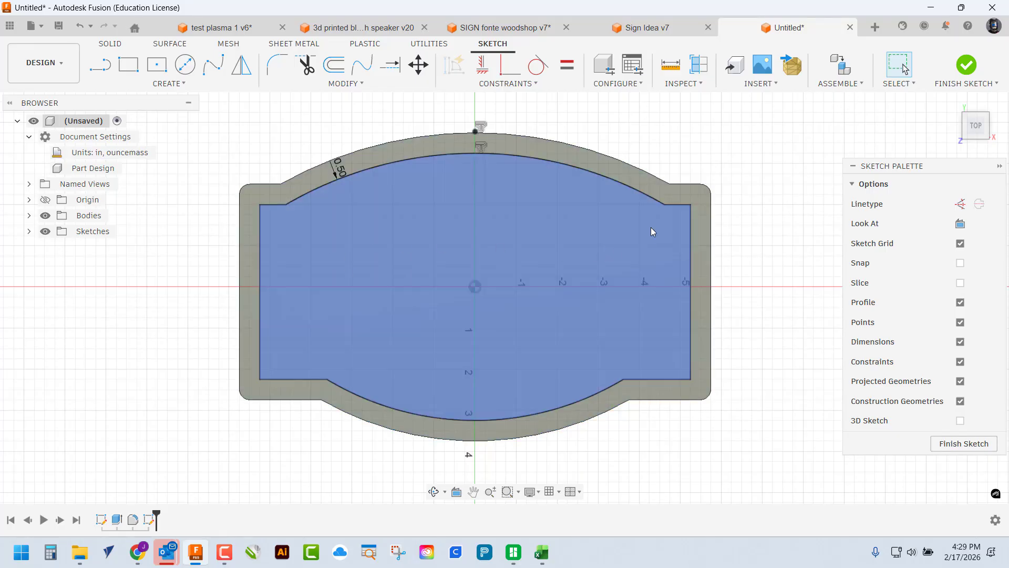
middle_drag(601, 303, 591, 301)
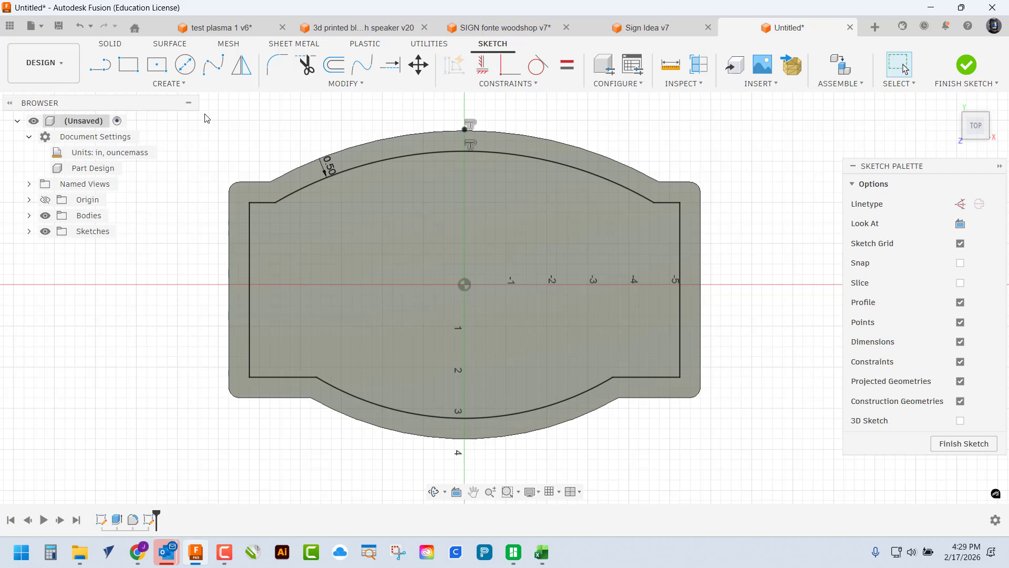
click(170, 84)
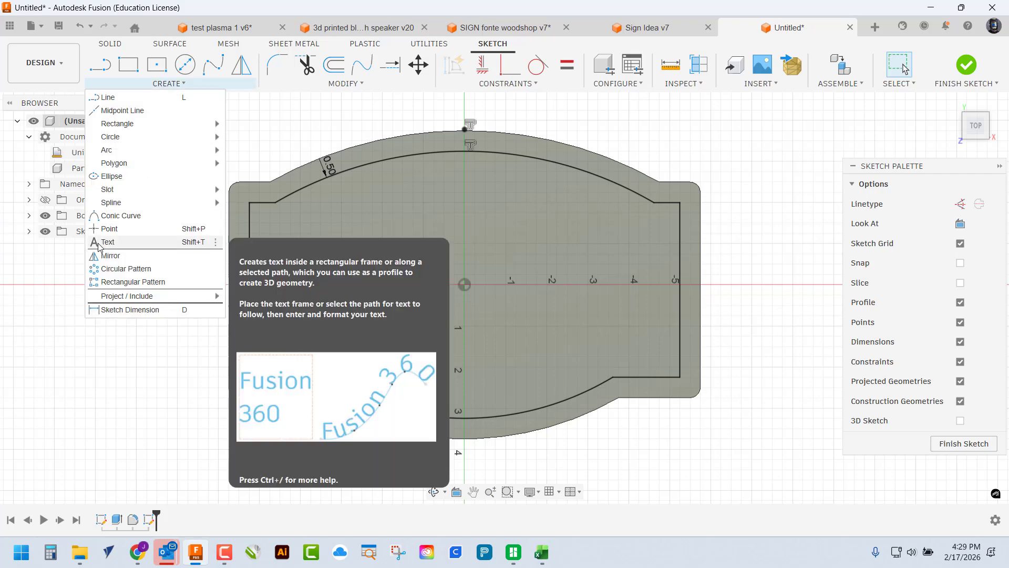
Draw a text box spanning the plaque inside the border
click(98, 244)
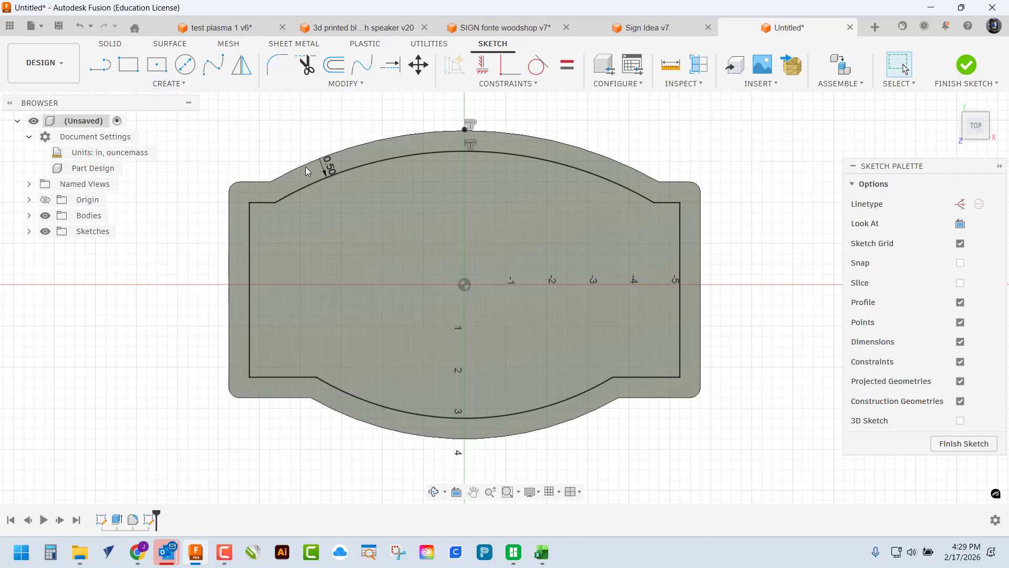
click(365, 263)
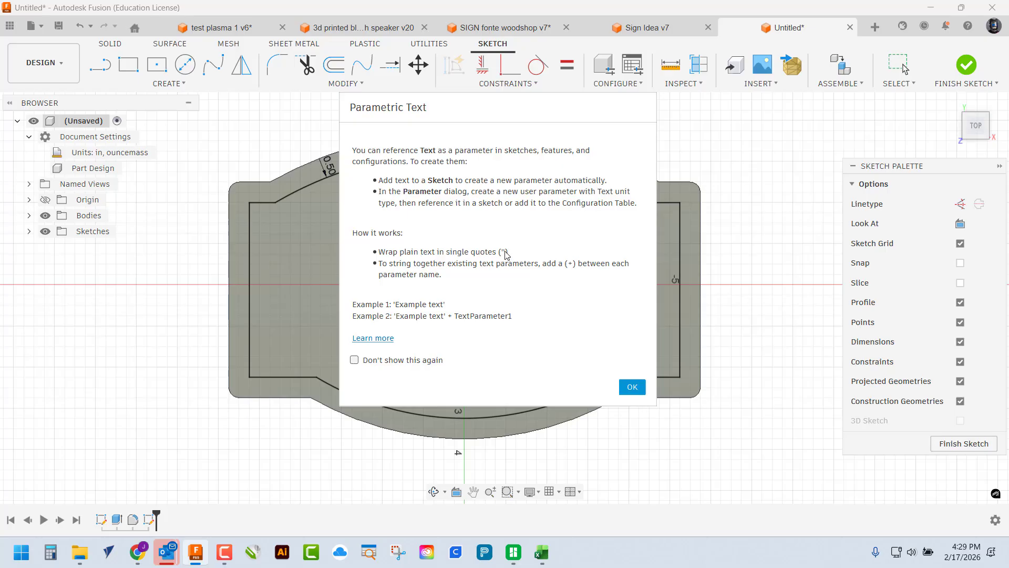
click(632, 387)
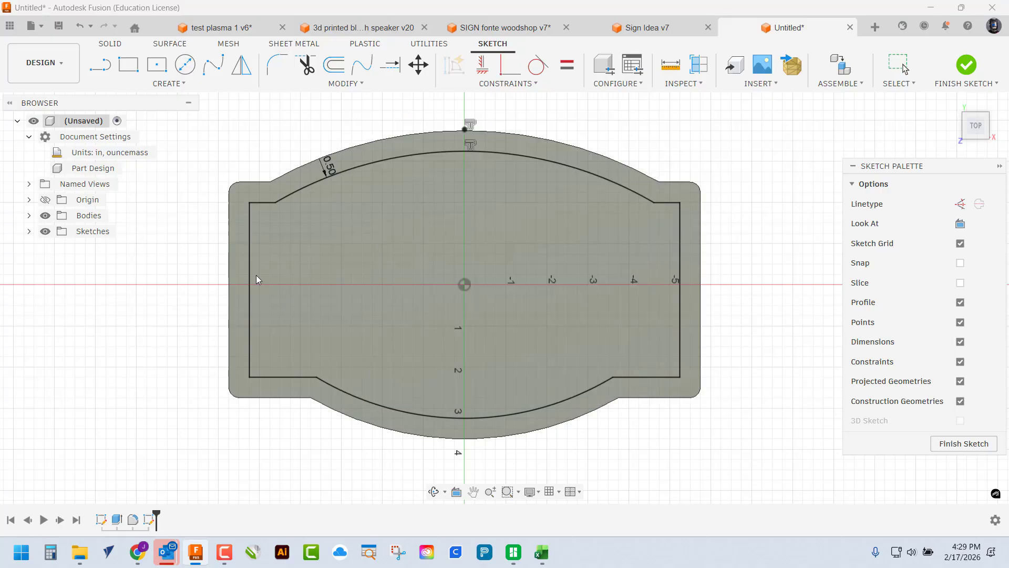
click(262, 216)
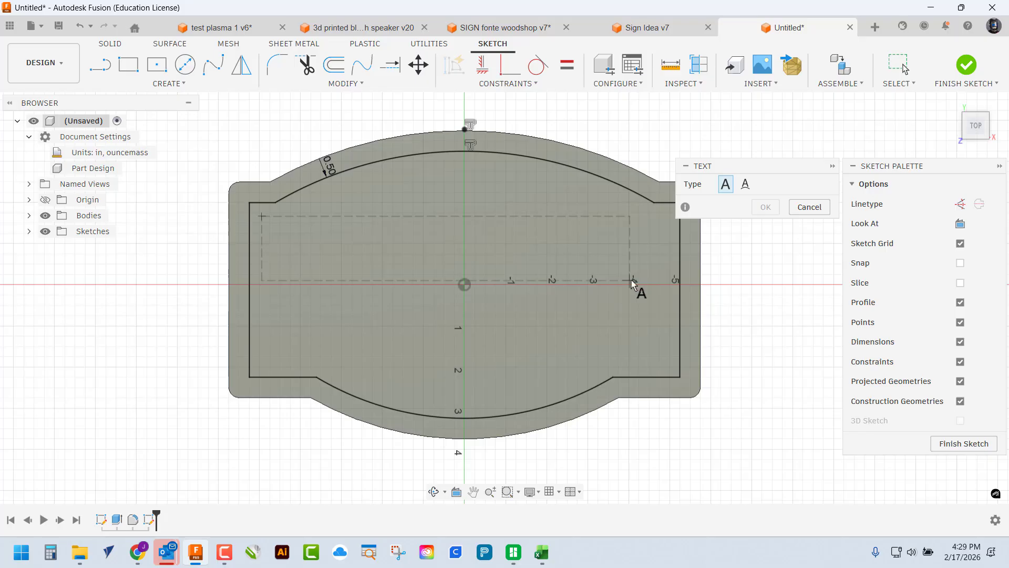
click(667, 278)
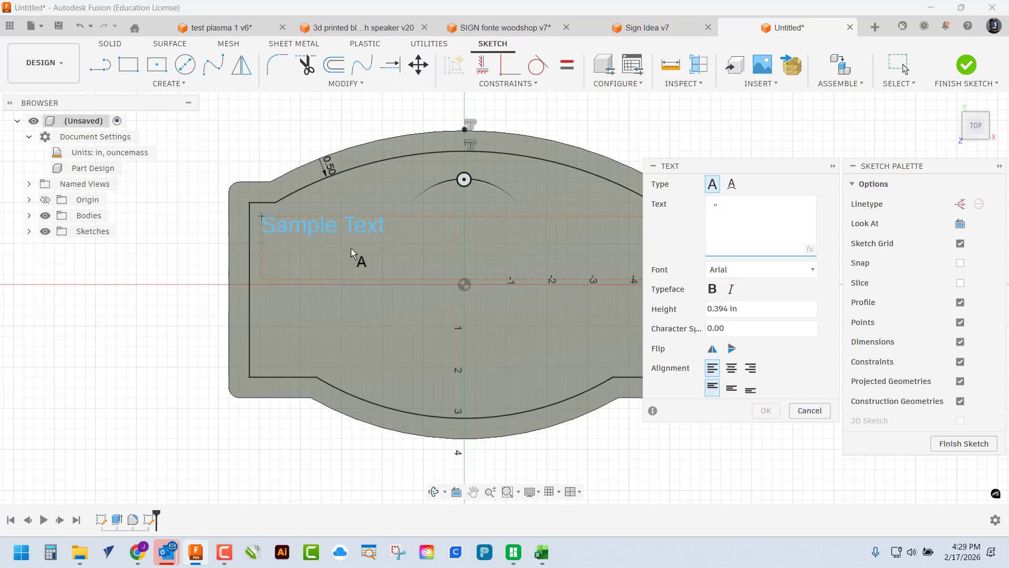
middle_drag(560, 244, 442, 219)
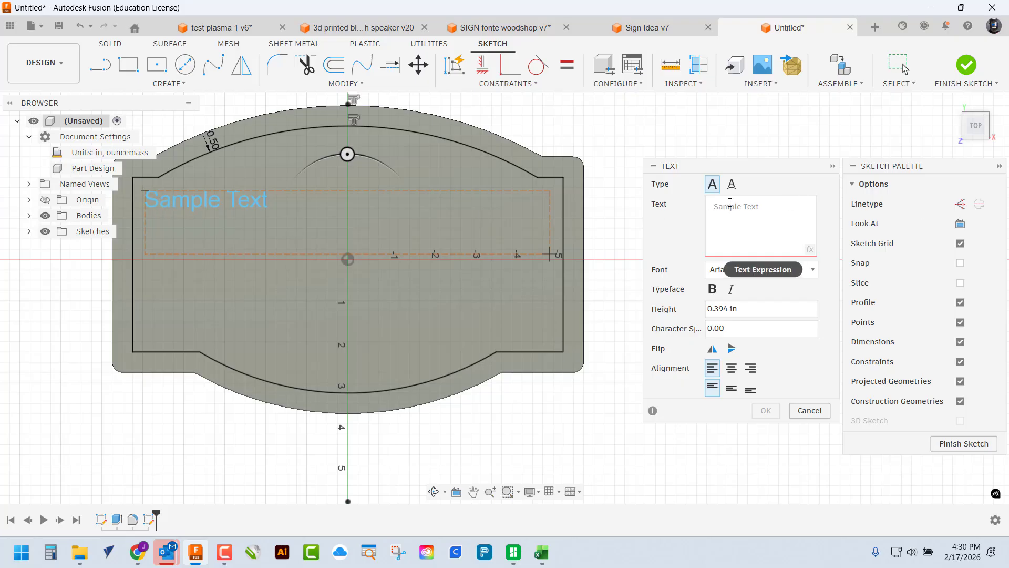
Enter CY-WOODS as the text, centre it horizontally and vertically, and enlarge its height
click(731, 206)
text(")
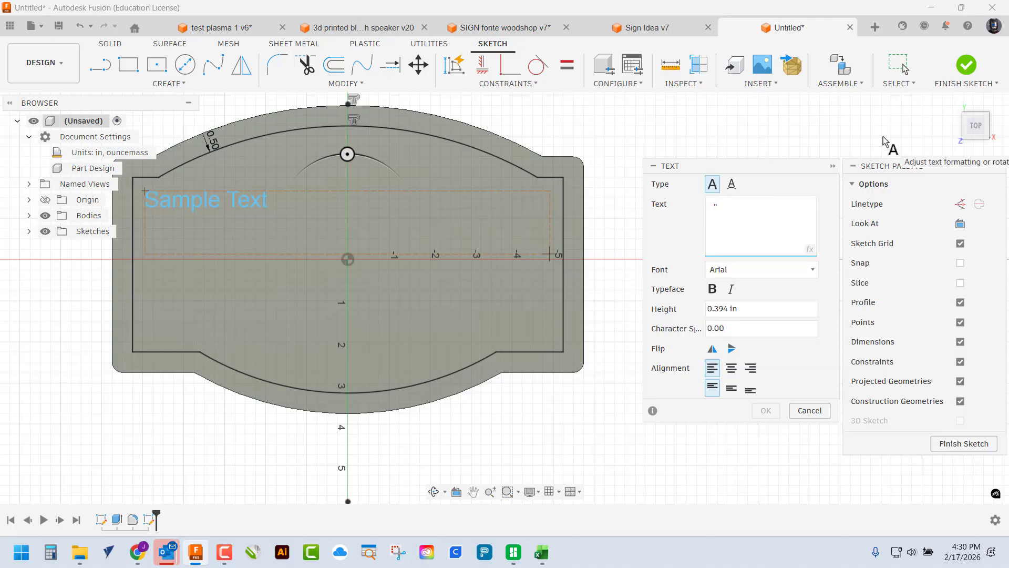
text(cYU)
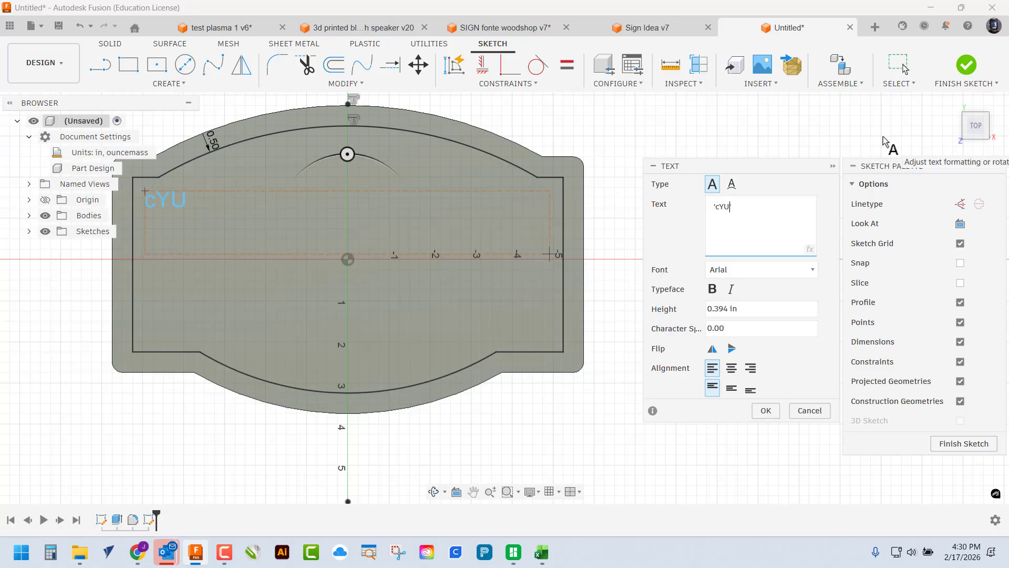
key(BackSpace)
key(BackSpace)
text(cy)
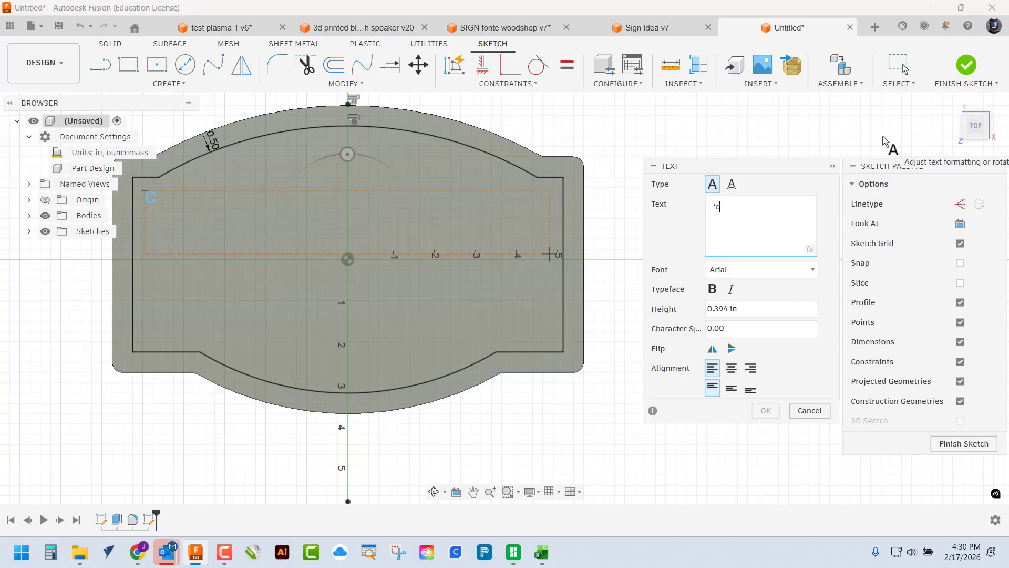
key(BackSpace)
key(BackSpace)
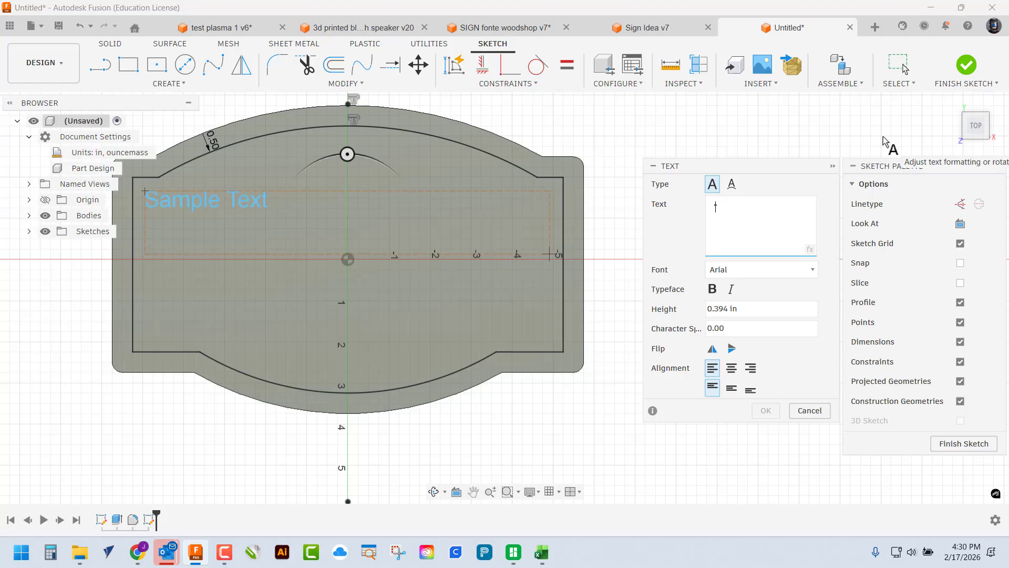
text(cY-WOOD)
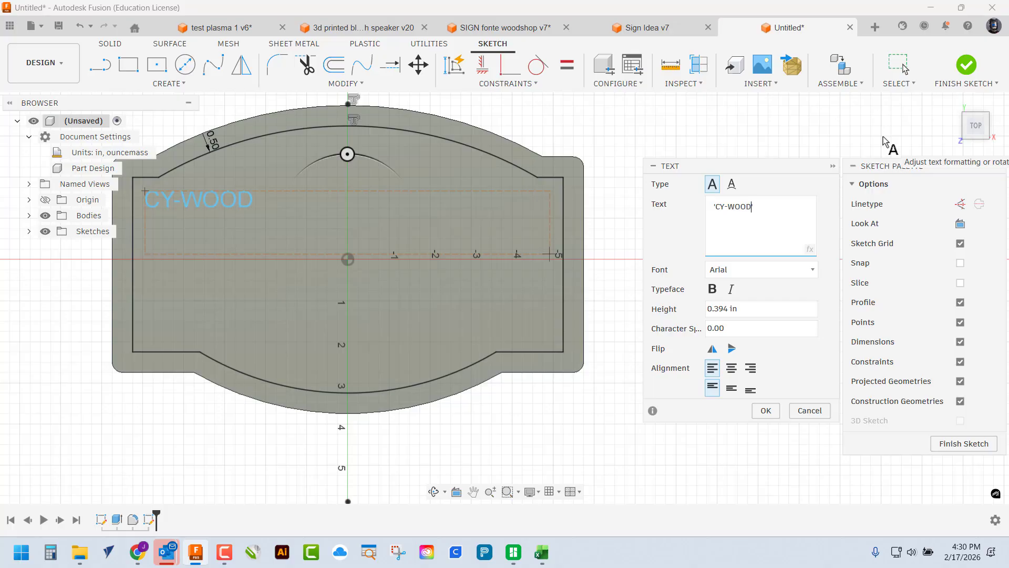
text(S')
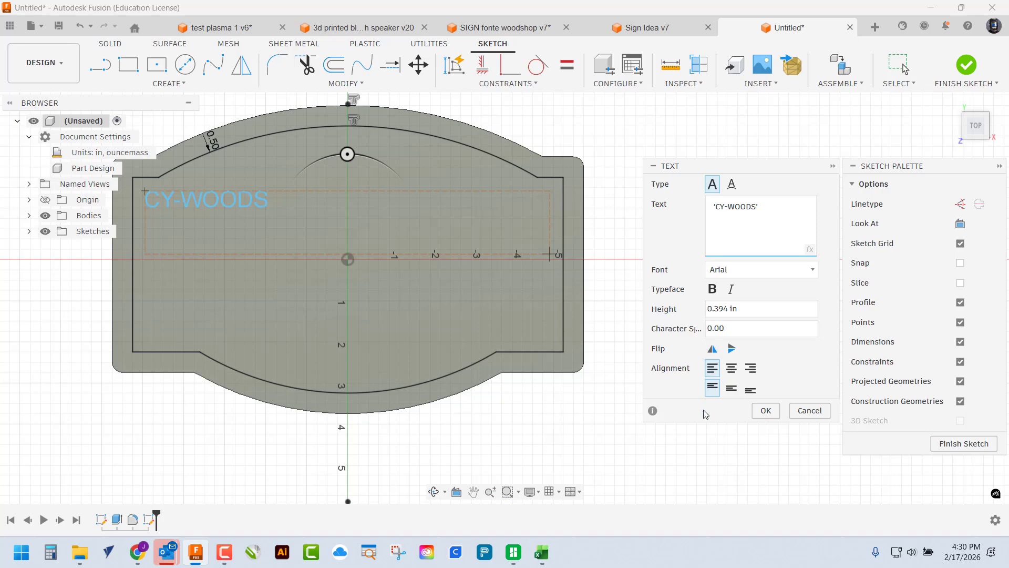
click(737, 370)
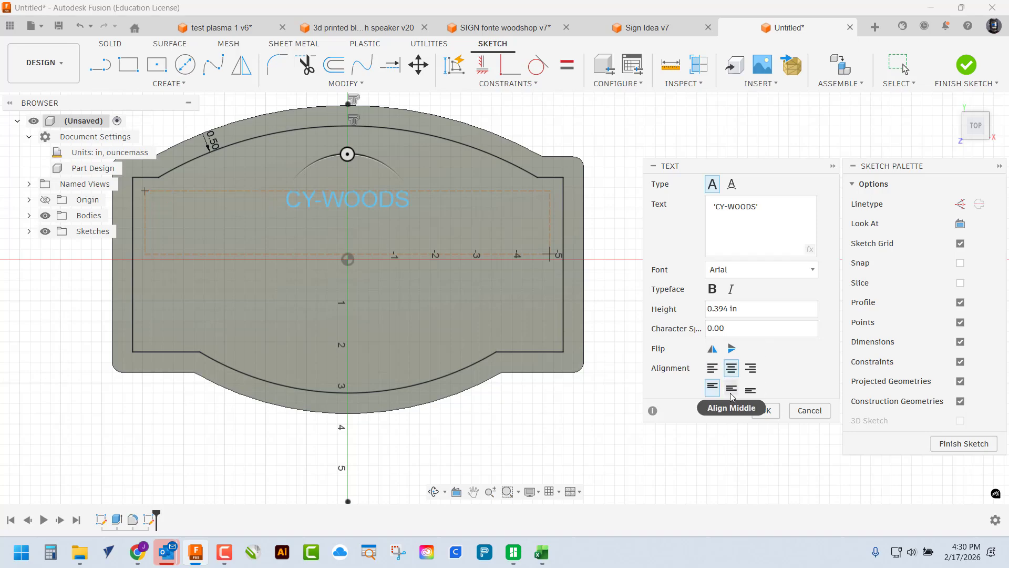
click(731, 390)
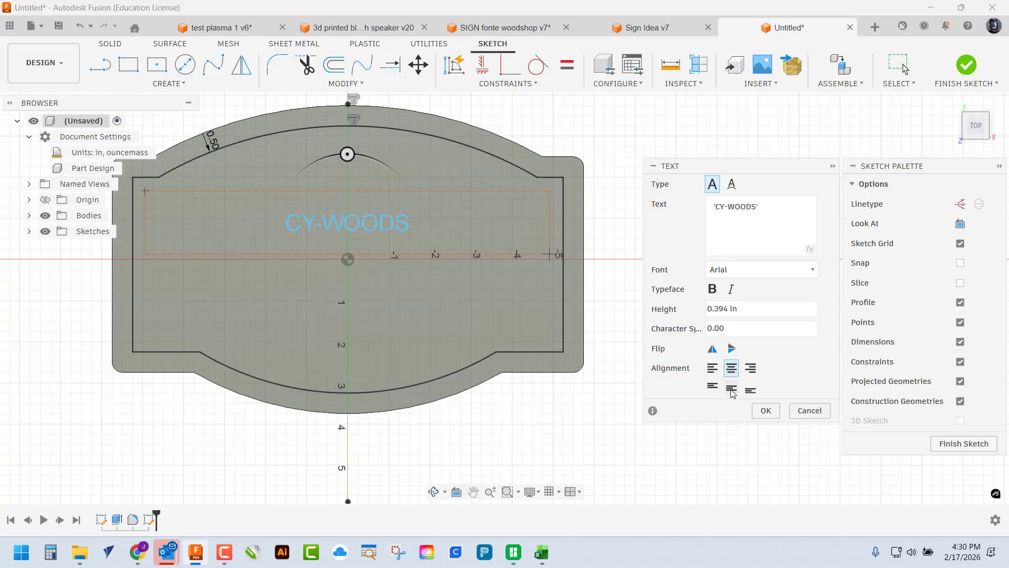
click(746, 309)
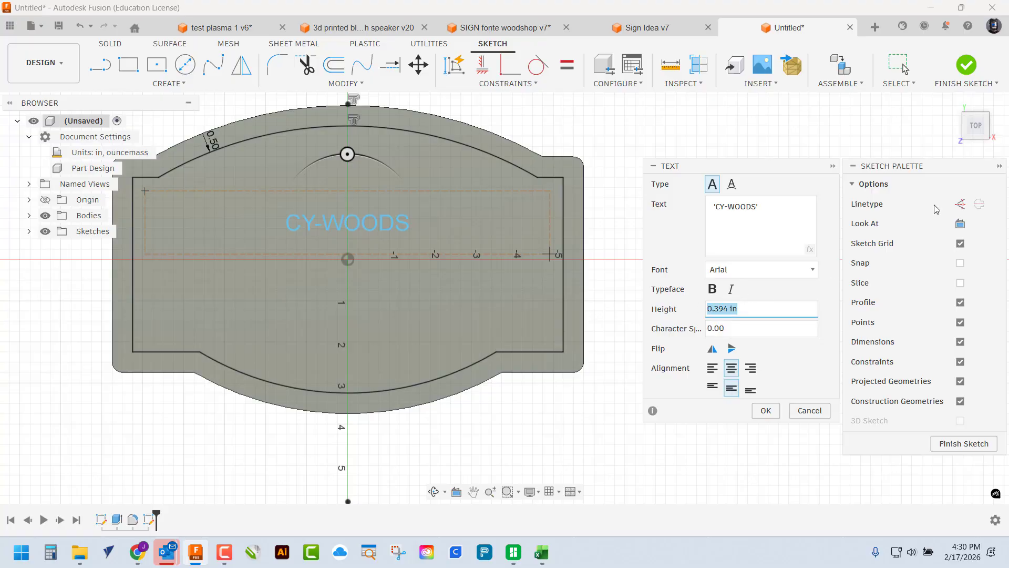
text(2)
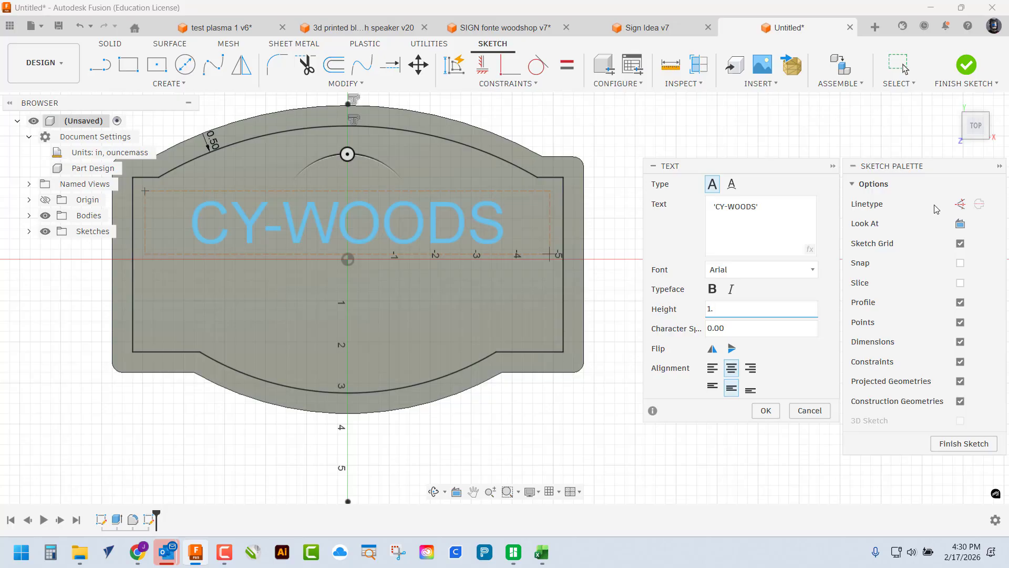
Make CY-WOODS bold Times New Roman with character spacing 10
click(812, 272)
scroll(769, 349, down, 10)
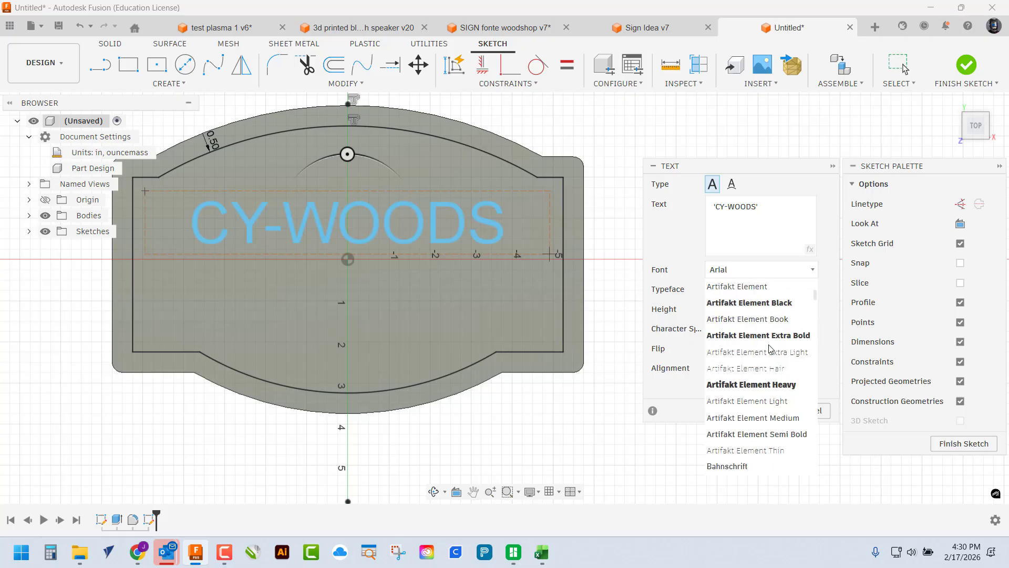
scroll(769, 348, down, 8)
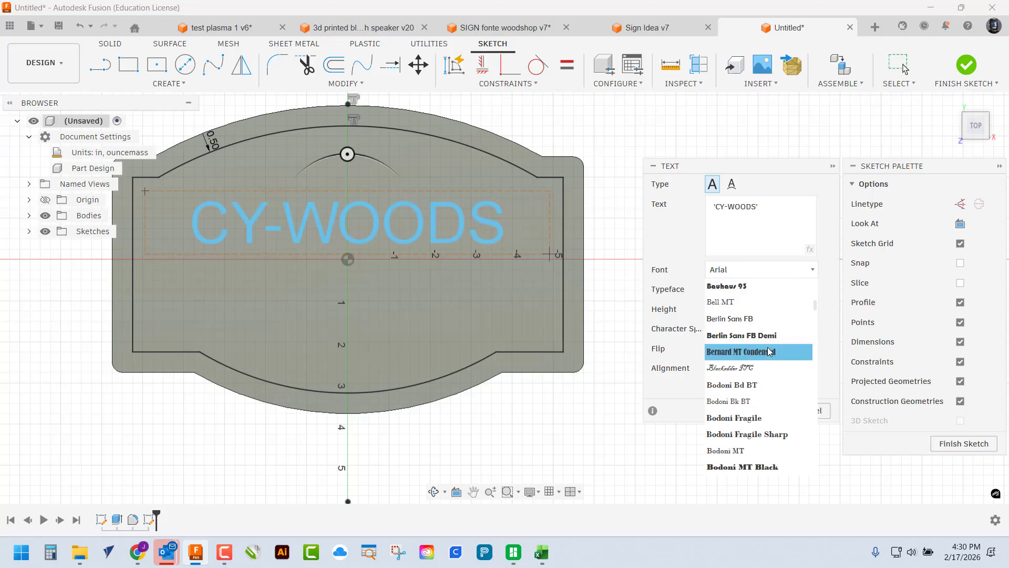
scroll(769, 351, down, 3)
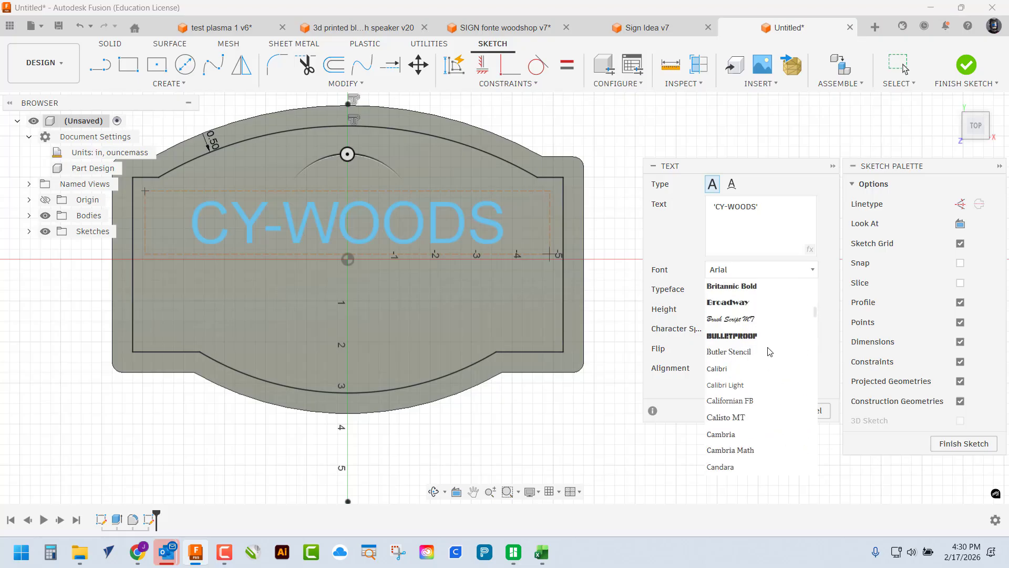
scroll(767, 352, down, 3)
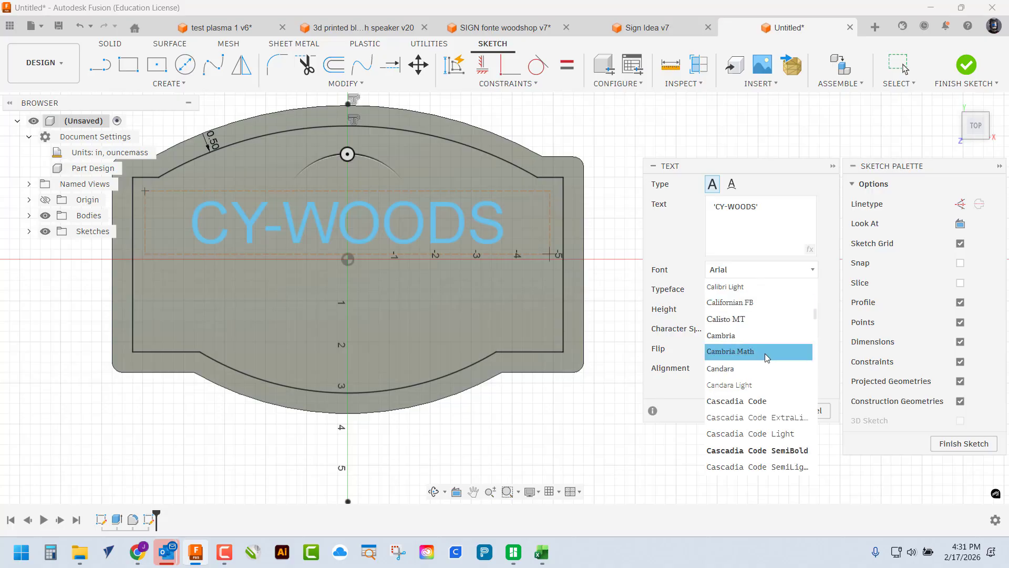
scroll(769, 354, down, 5)
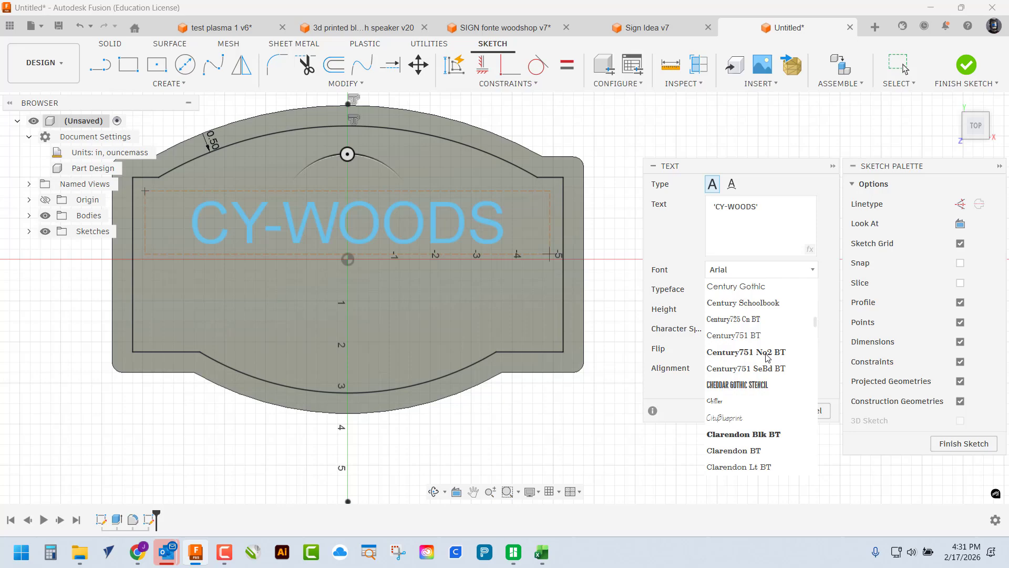
scroll(768, 358, down, 1)
scroll(768, 358, down, 1)
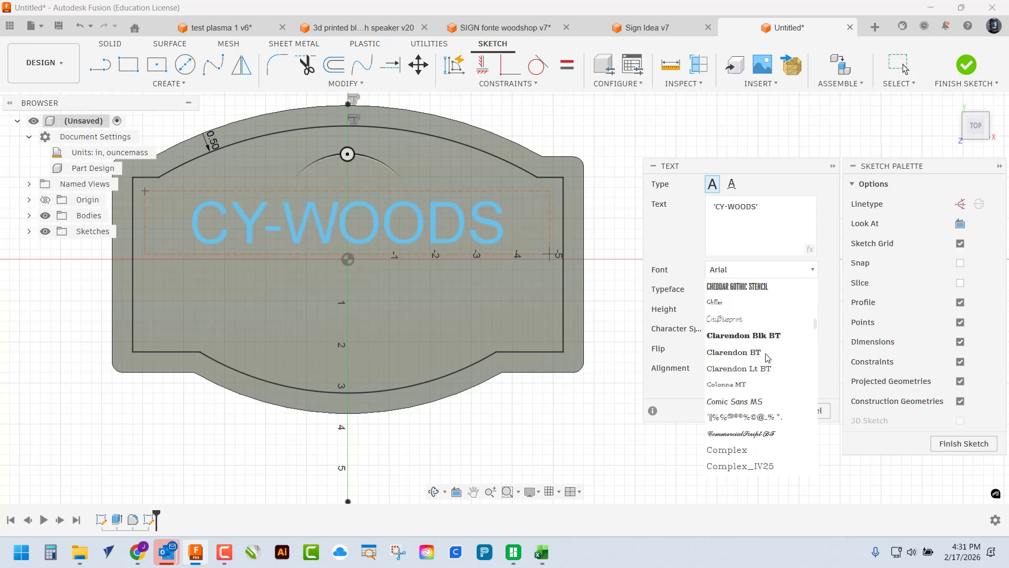
scroll(767, 357, up, 5)
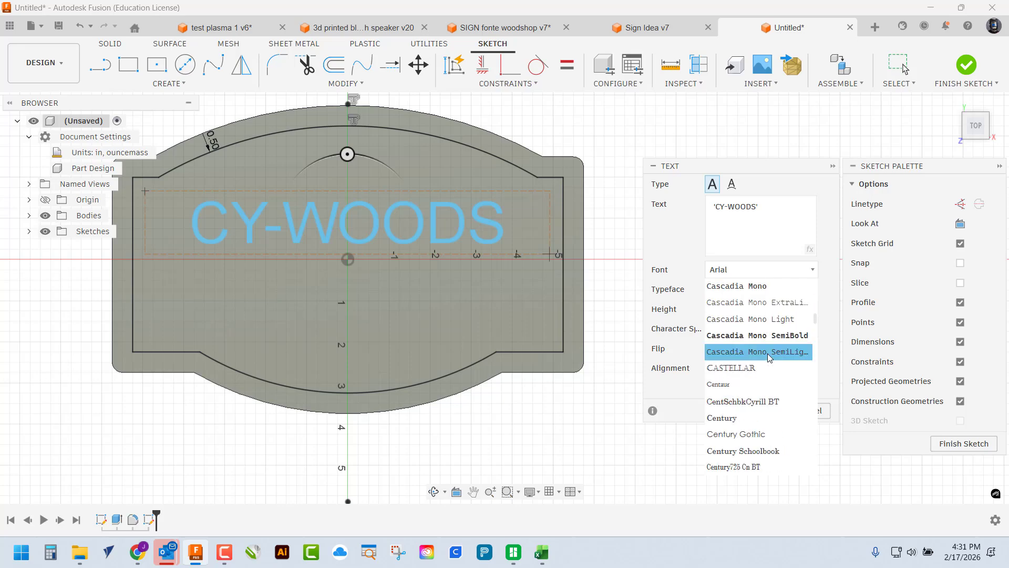
scroll(768, 352, down, 20)
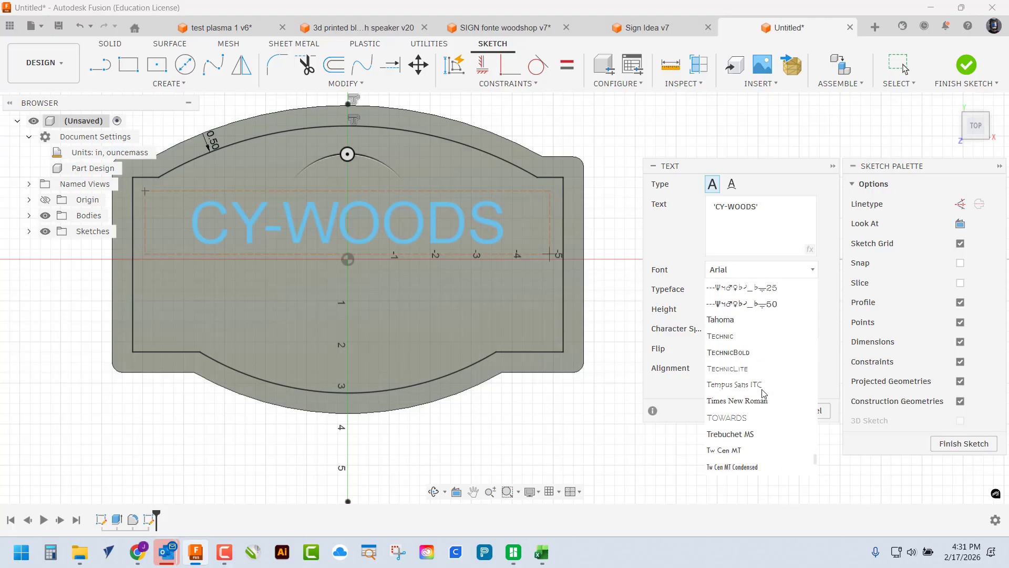
click(757, 401)
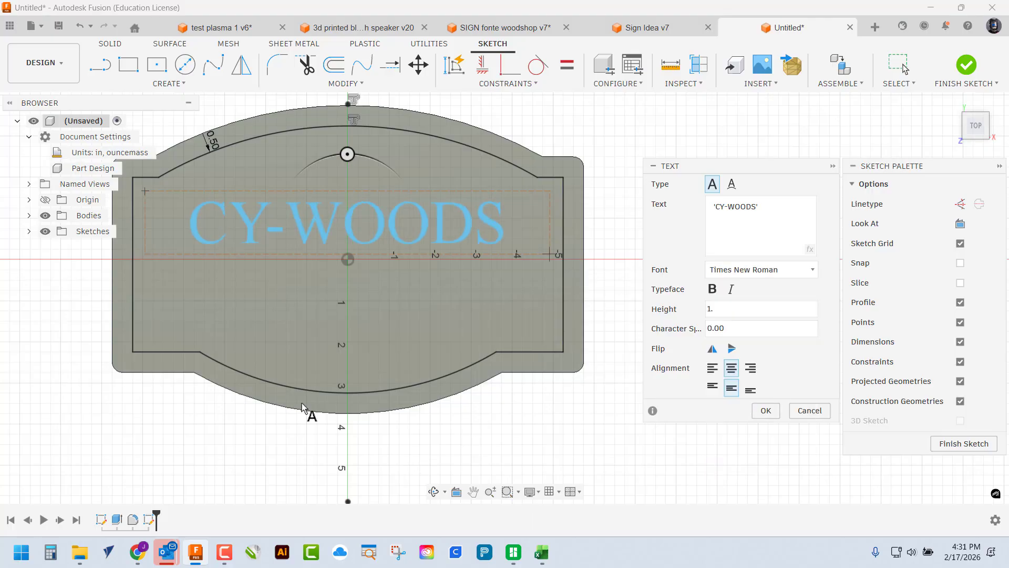
click(712, 289)
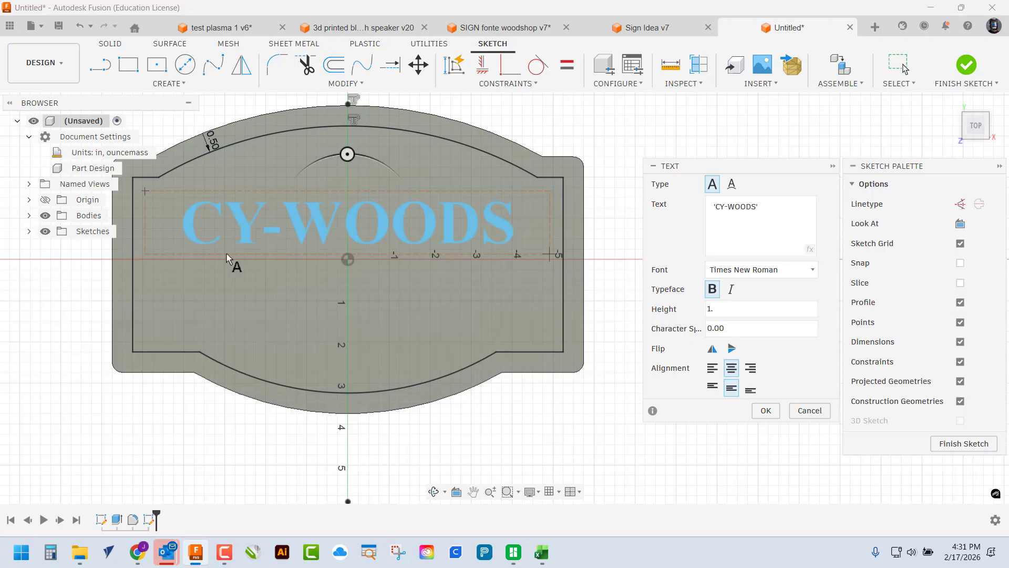
drag(757, 328, 666, 320)
text(1)
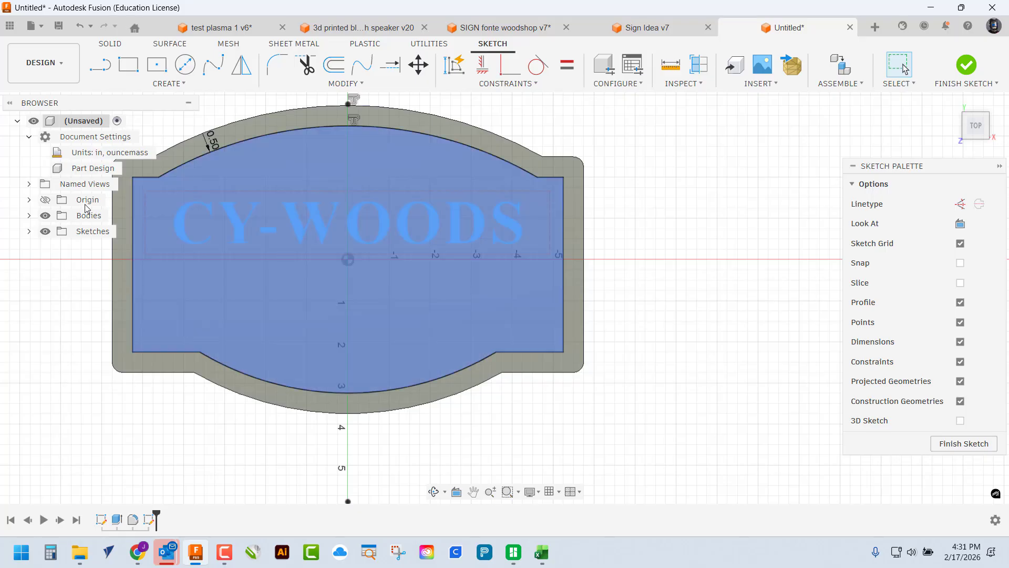
Draw a second text box below CY-WOODS
click(168, 85)
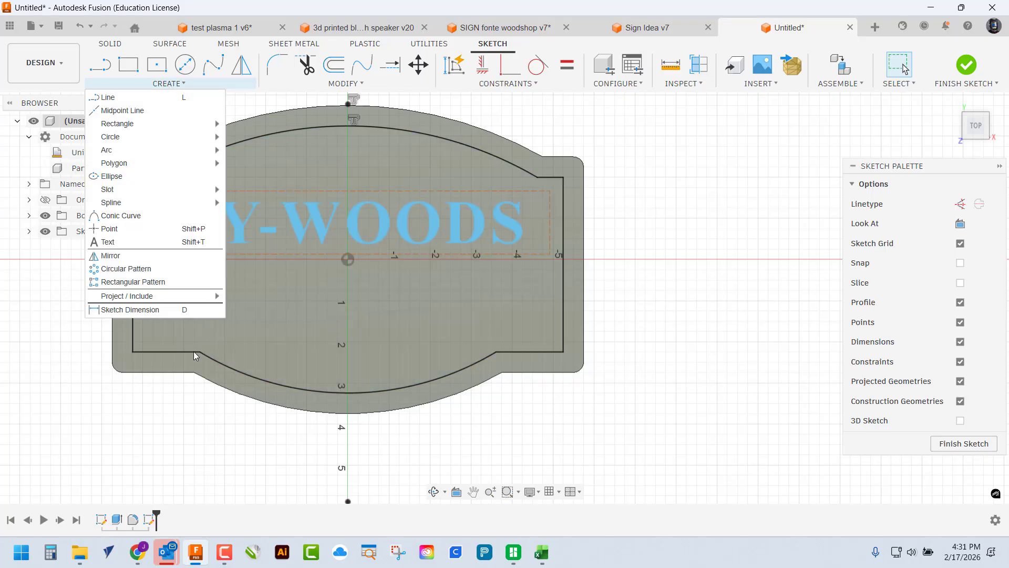
click(107, 242)
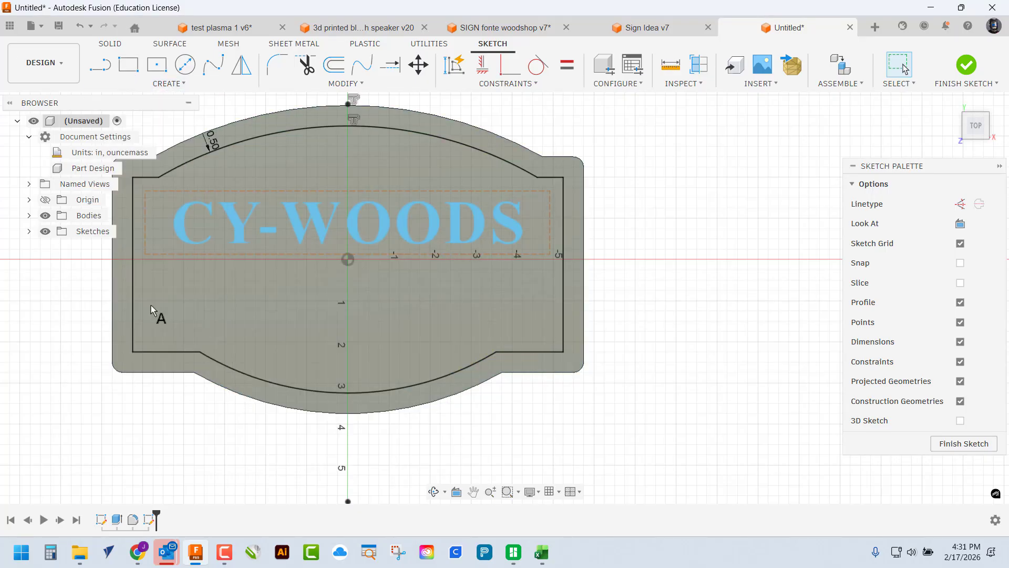
click(149, 269)
click(552, 339)
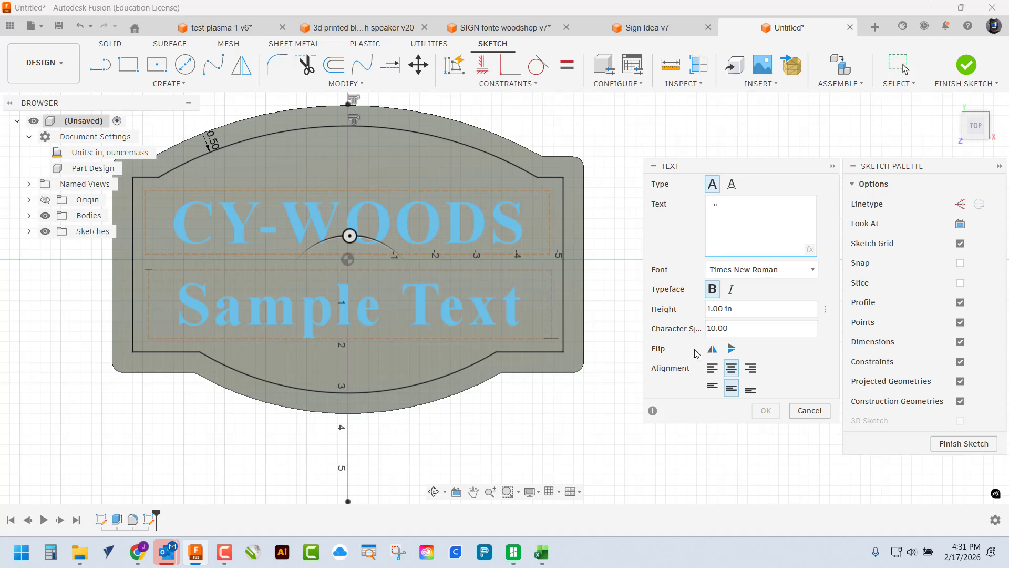
Enter WOODSHOP as the second line's text
text(')
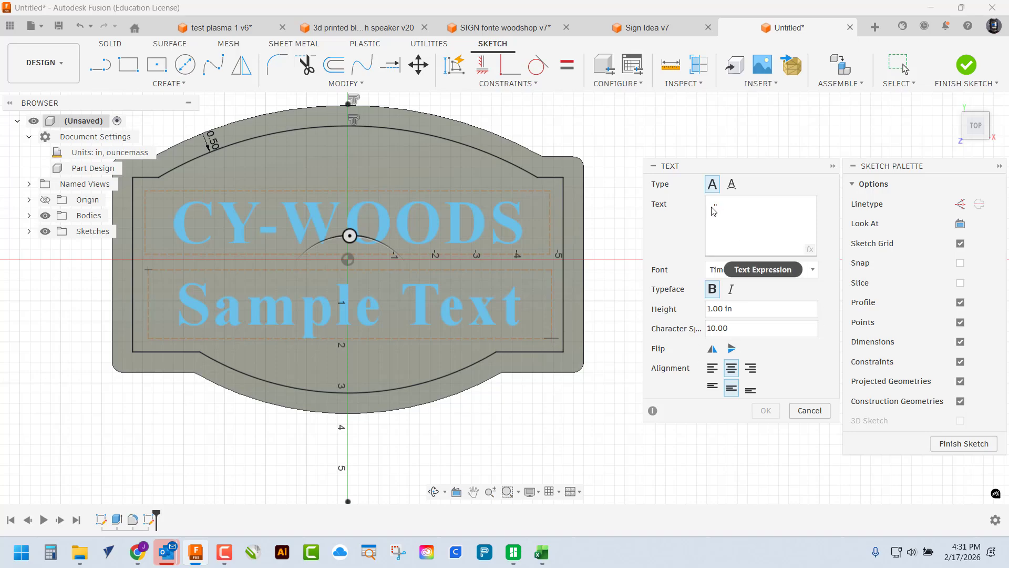
text(wOOD)
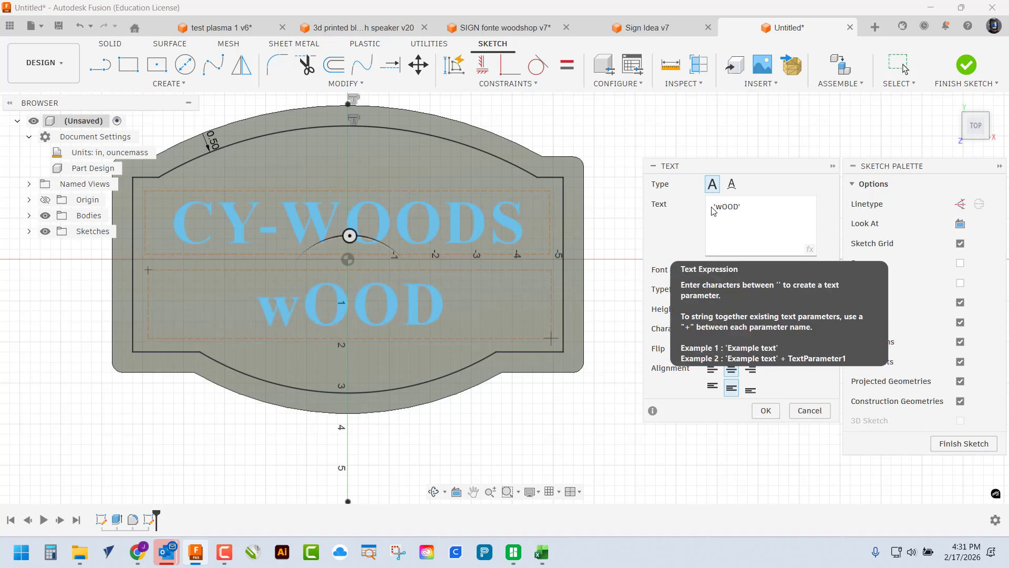
key(BackSpace)
key(BackSpace)
key(BackSpace)
key(BackSpace)
text(WOOD)
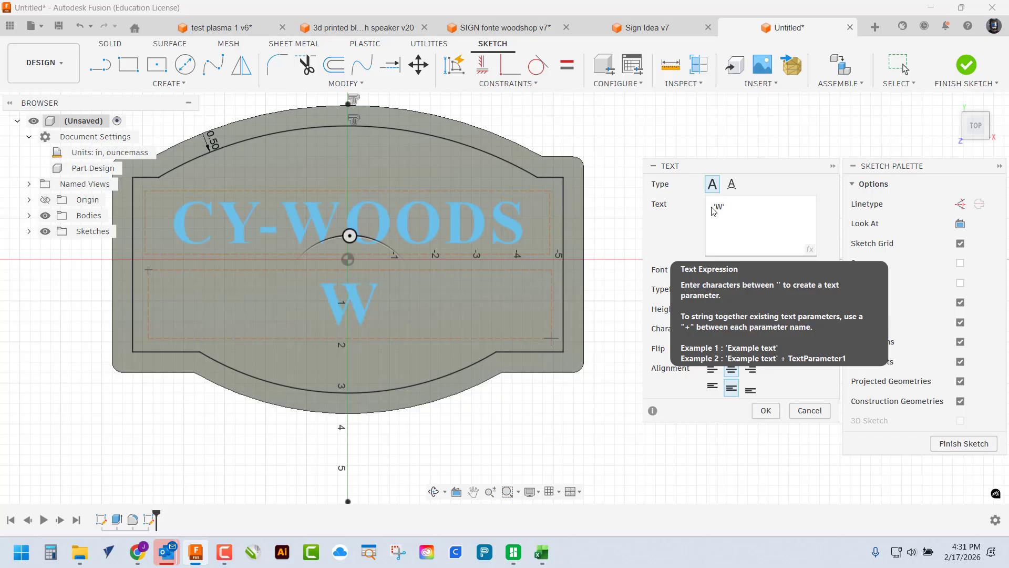
key(BackSpace)
key(BackSpace)
key(BackSpace)
text(ood)
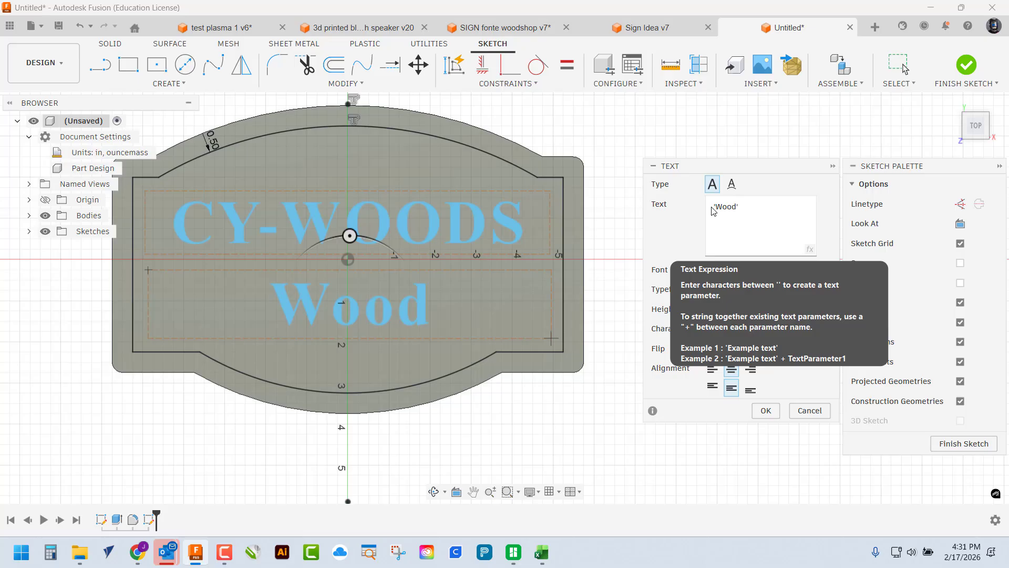
text(shop)
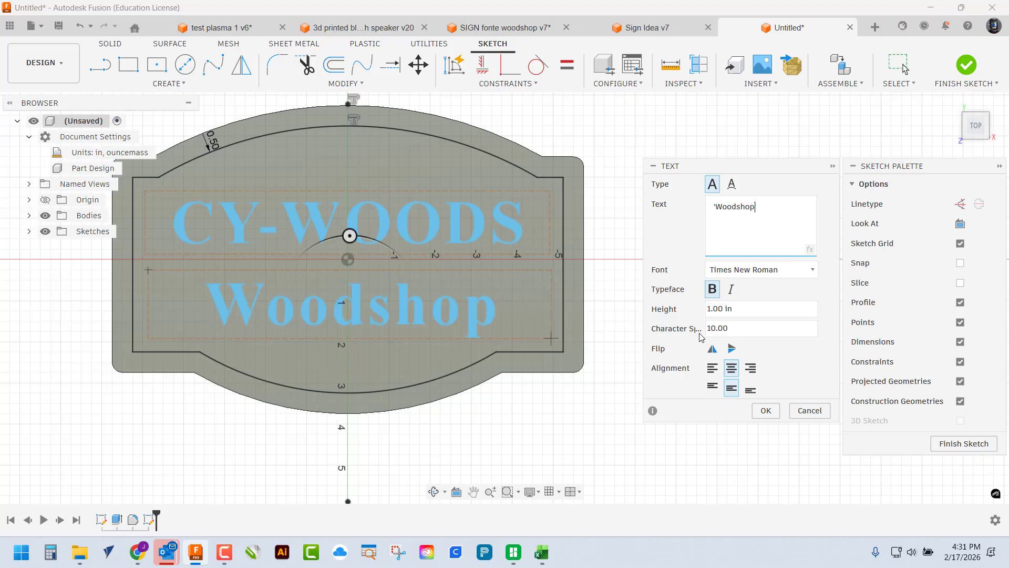
double_click(753, 210)
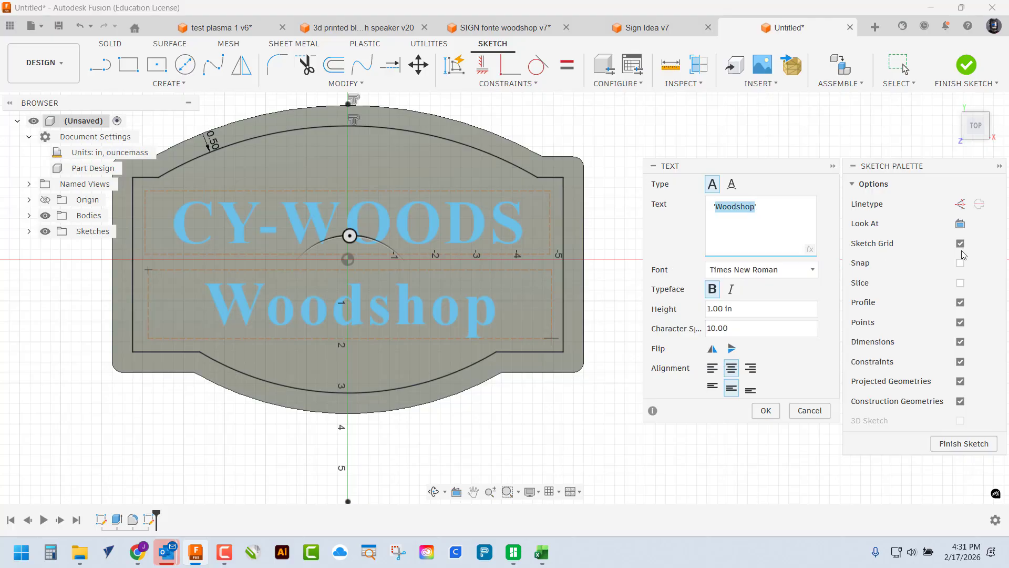
text(W)
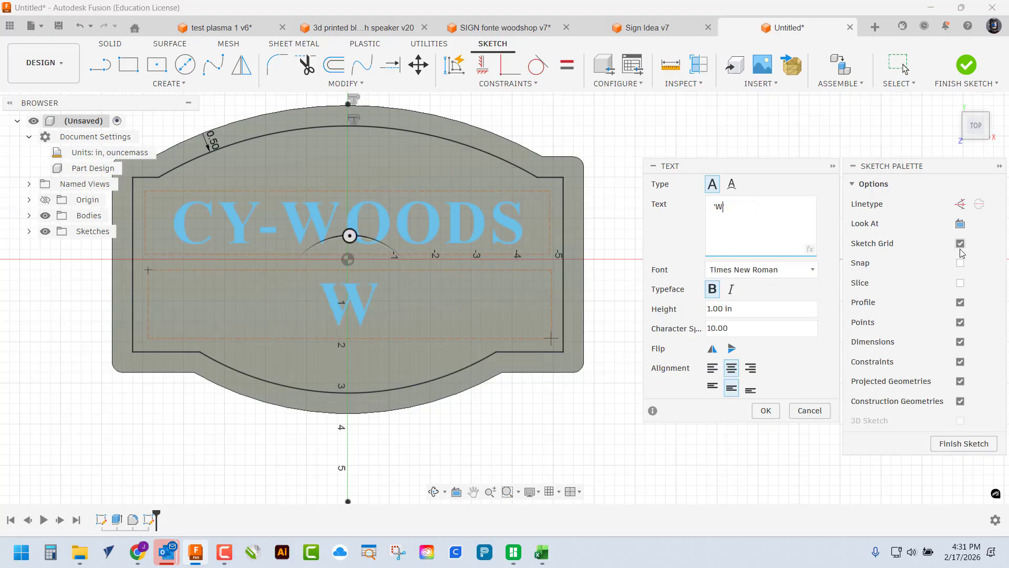
text(OOD)
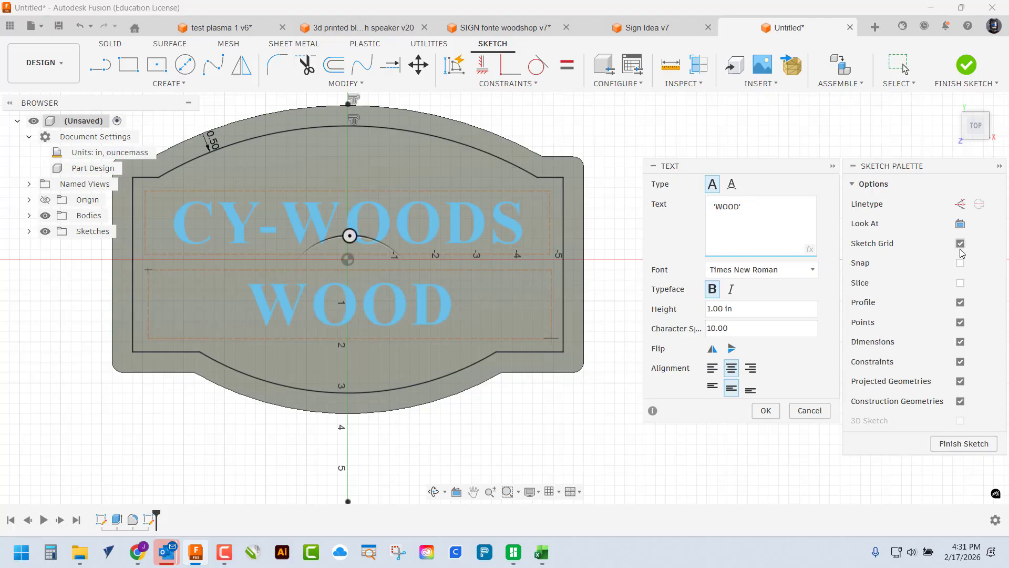
text(SHGOP)
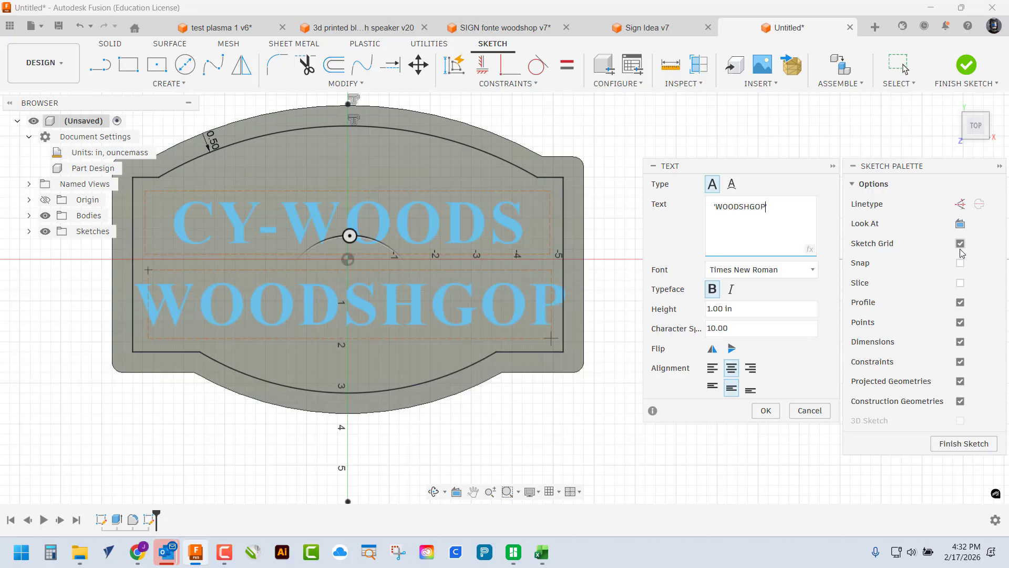
key(BackSpace)
key(BackSpace)
key(BackSpace)
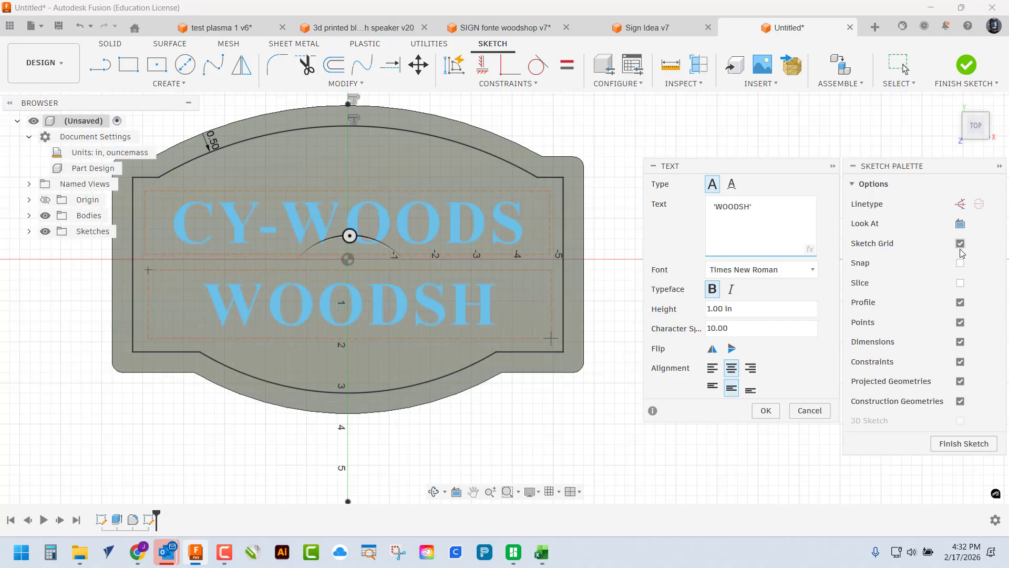
text(OP)
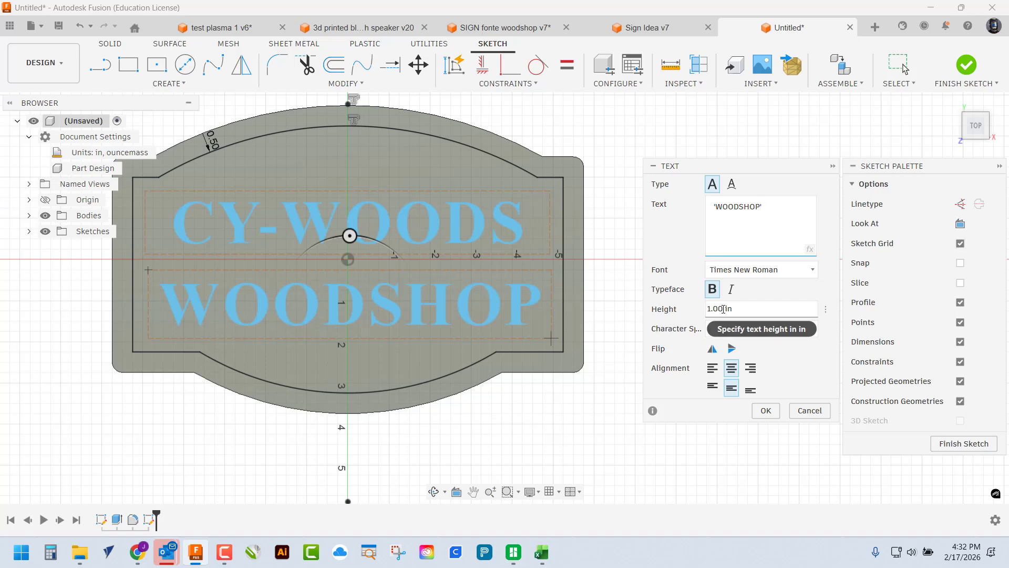
Set WOODSHOP to 0.875 in height and spacing 15, centre it, and commit
drag(724, 309, 702, 312)
text(.87)
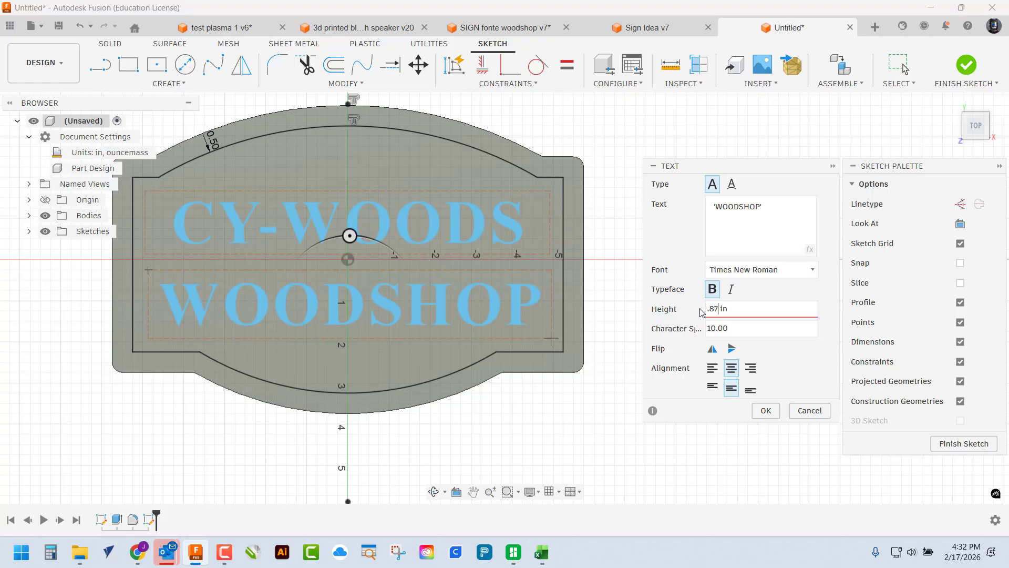
text(5)
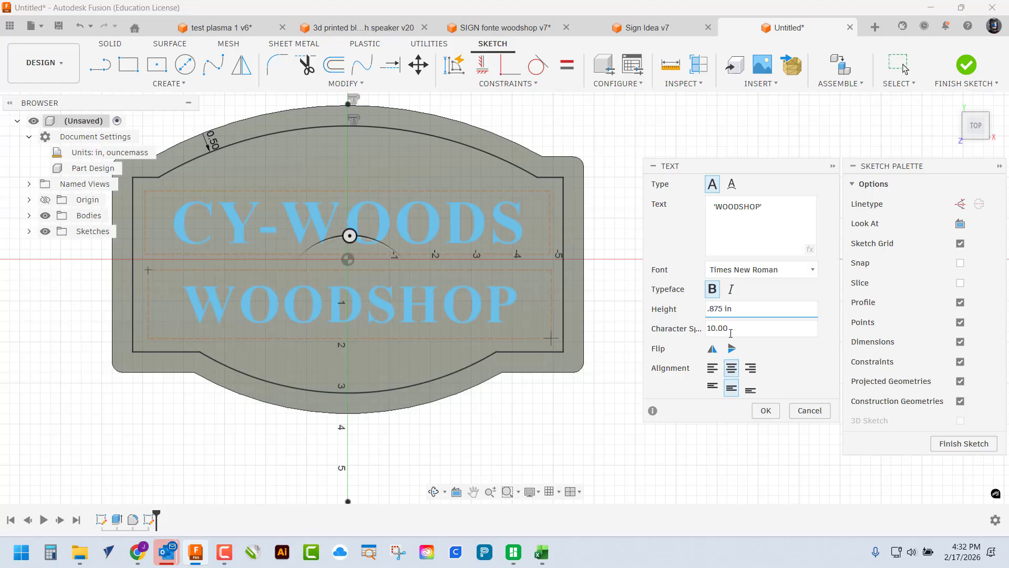
key(Tab)
text(15)
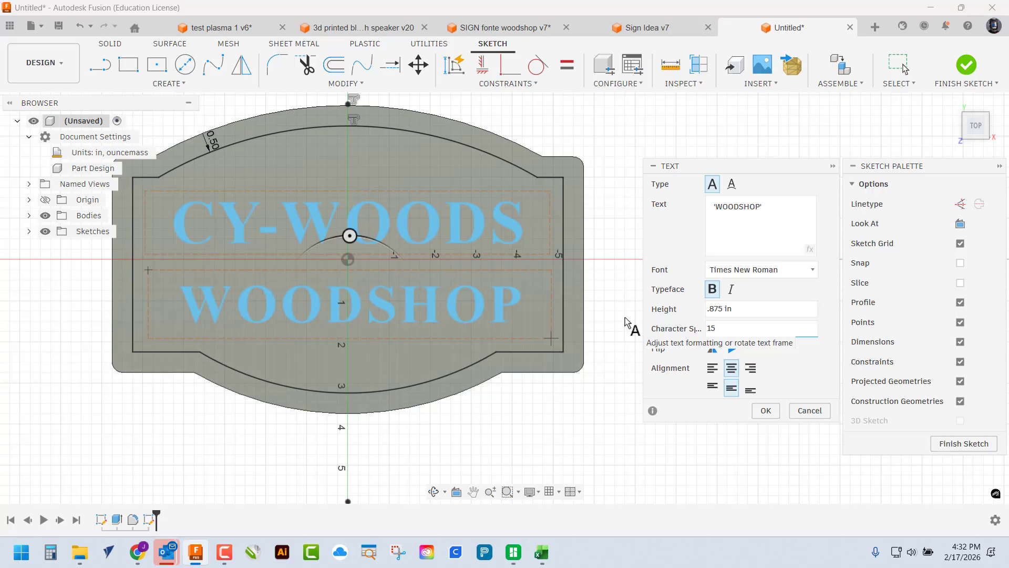
click(734, 367)
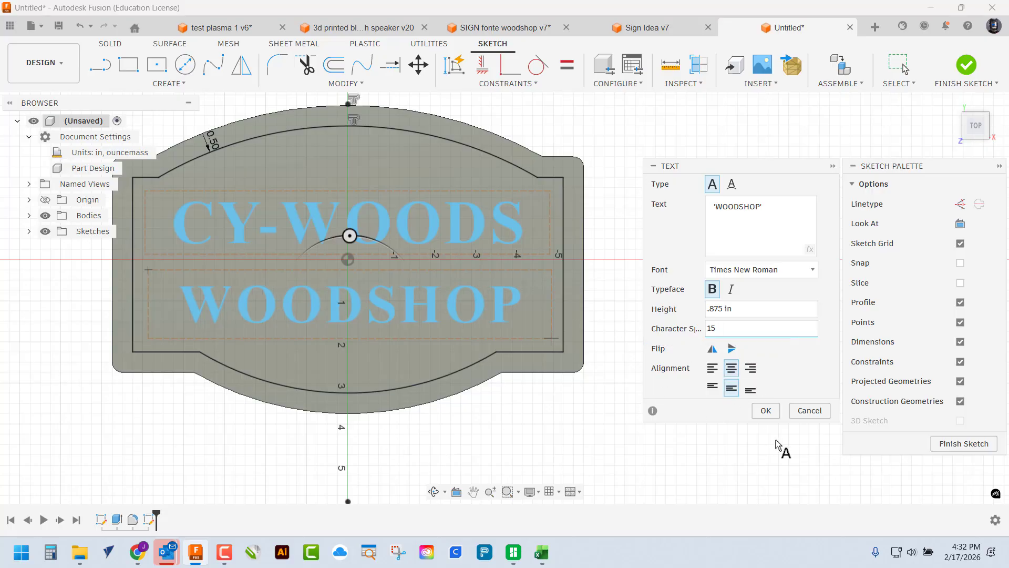
click(767, 412)
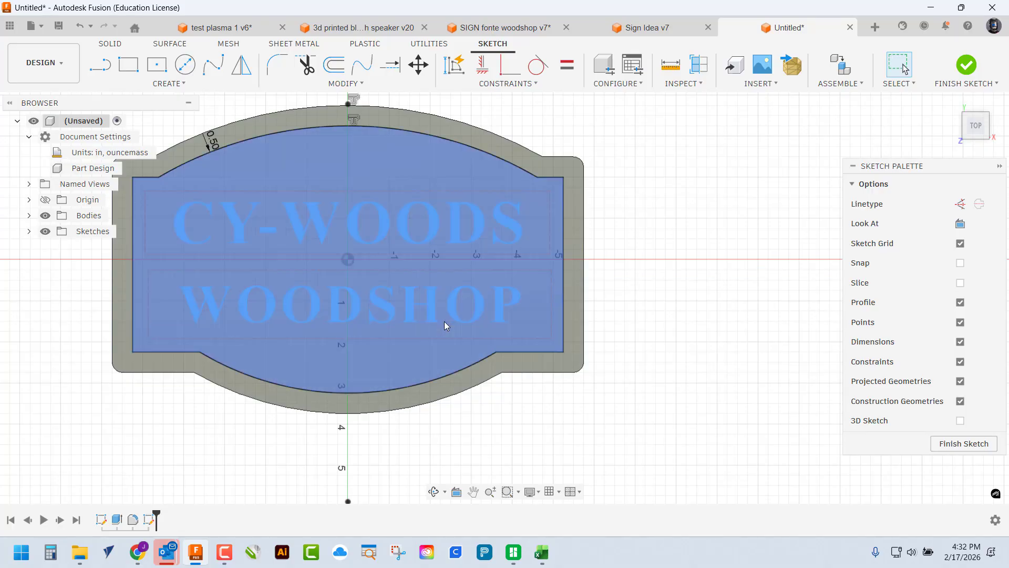
Place two sketch points on the vertical axis, one above and one below the text
click(178, 83)
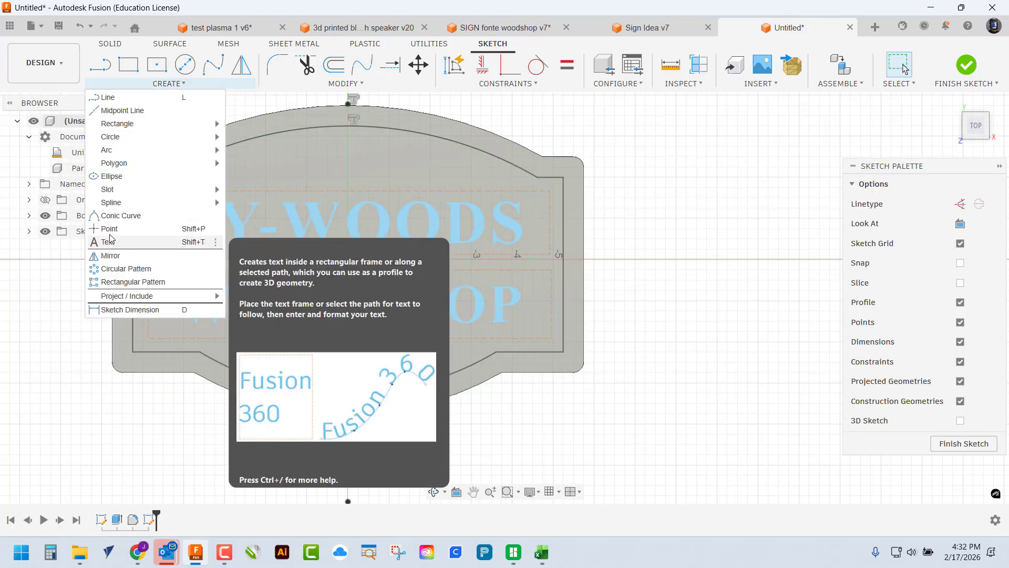
click(110, 229)
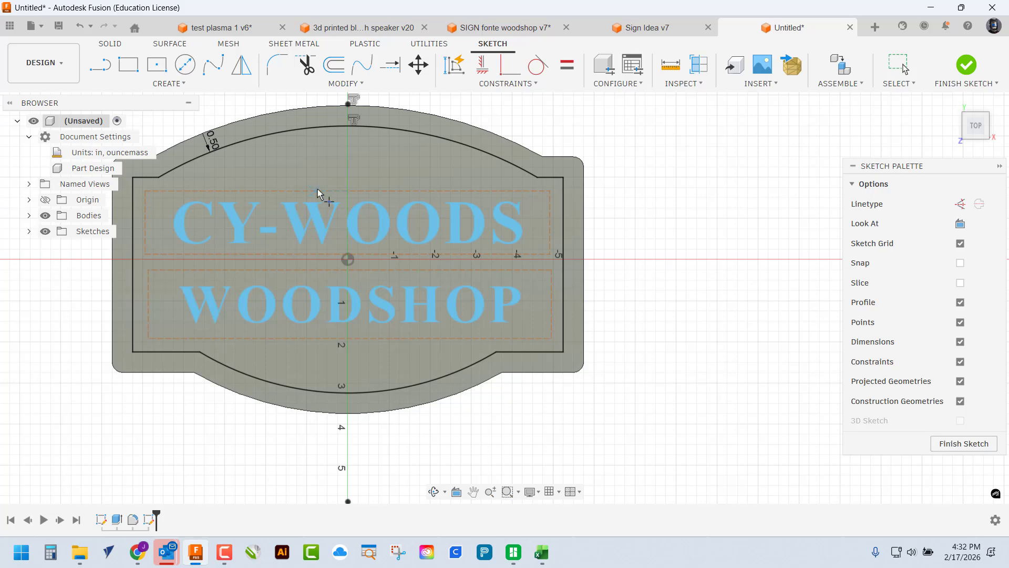
click(348, 191)
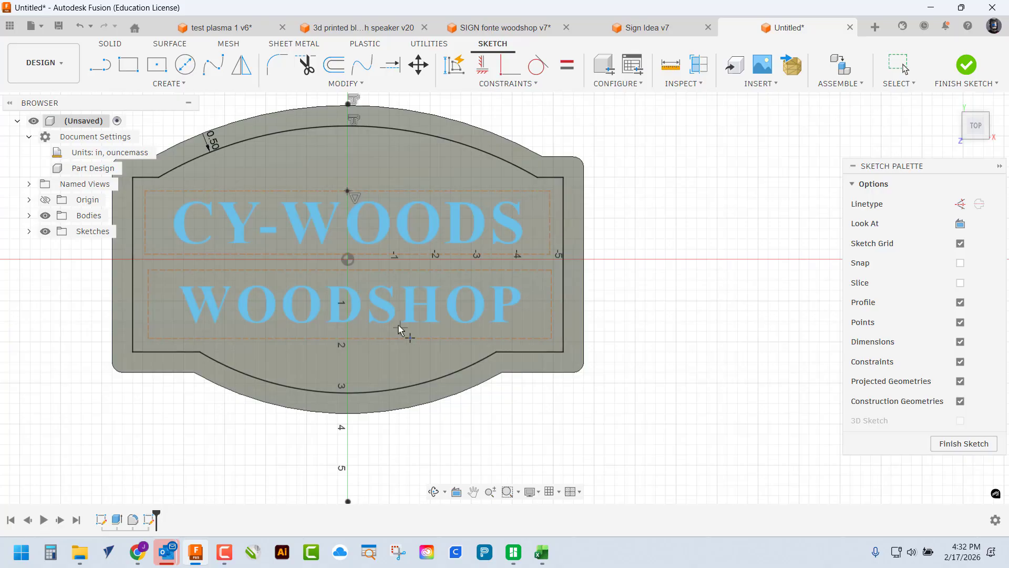
click(349, 339)
Constrain both points vertically to the origin and finish the sketch
click(483, 66)
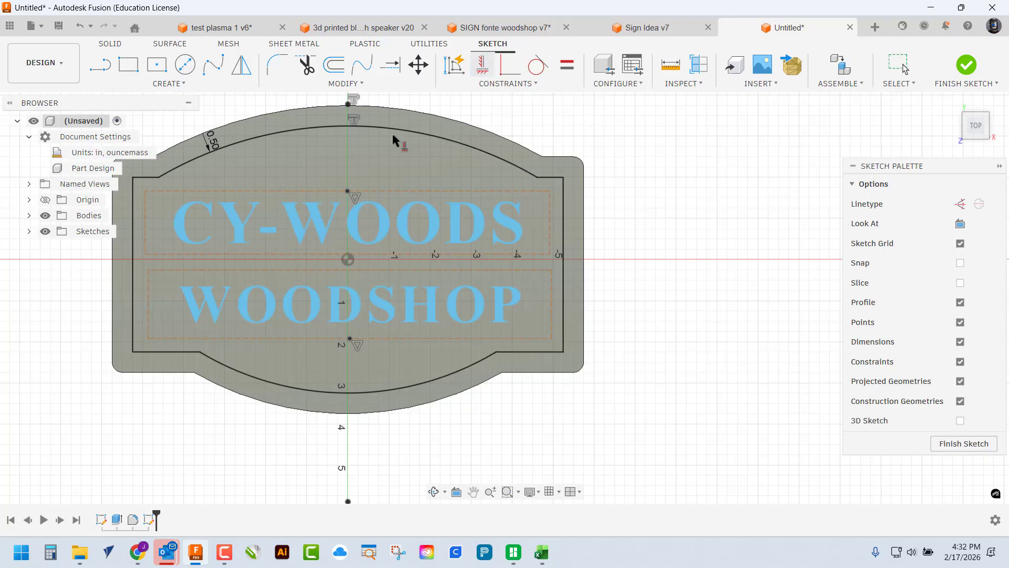
click(349, 199)
click(348, 260)
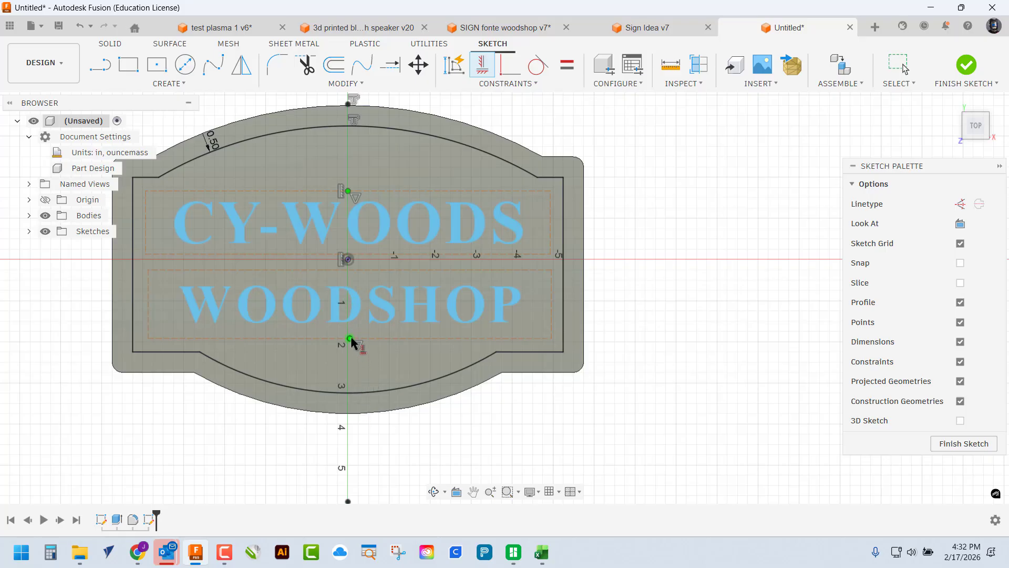
click(349, 341)
click(347, 259)
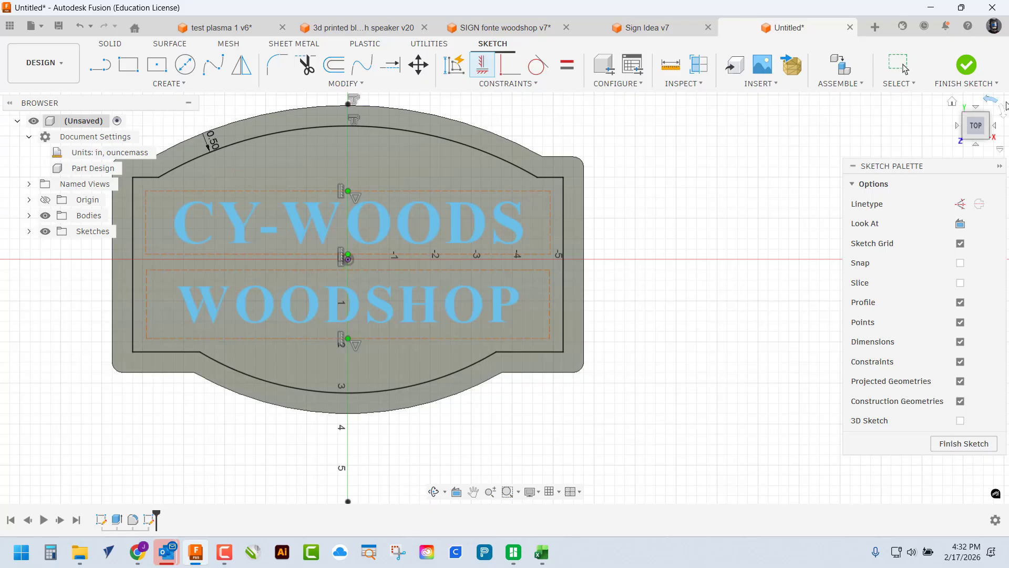
click(968, 65)
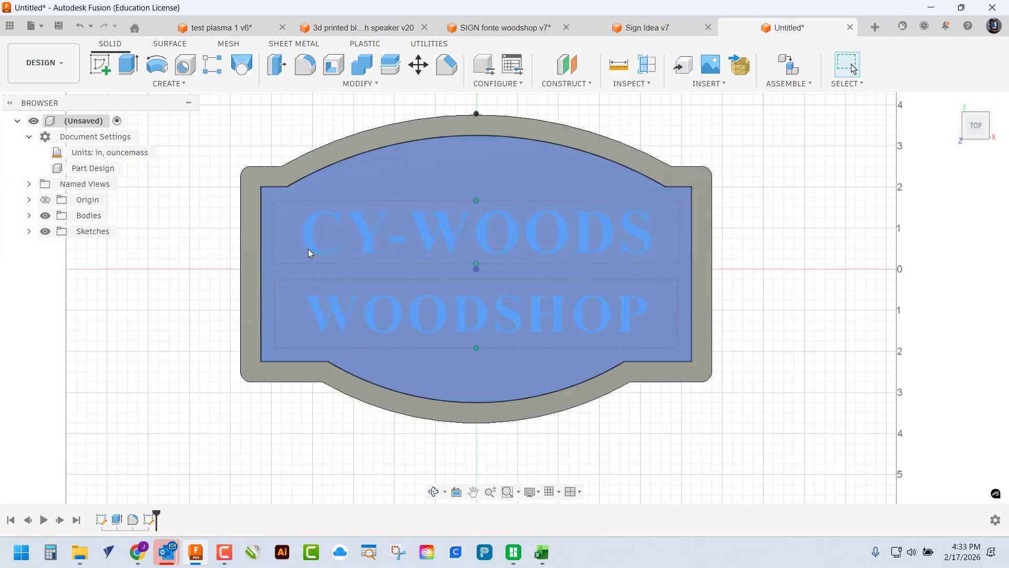